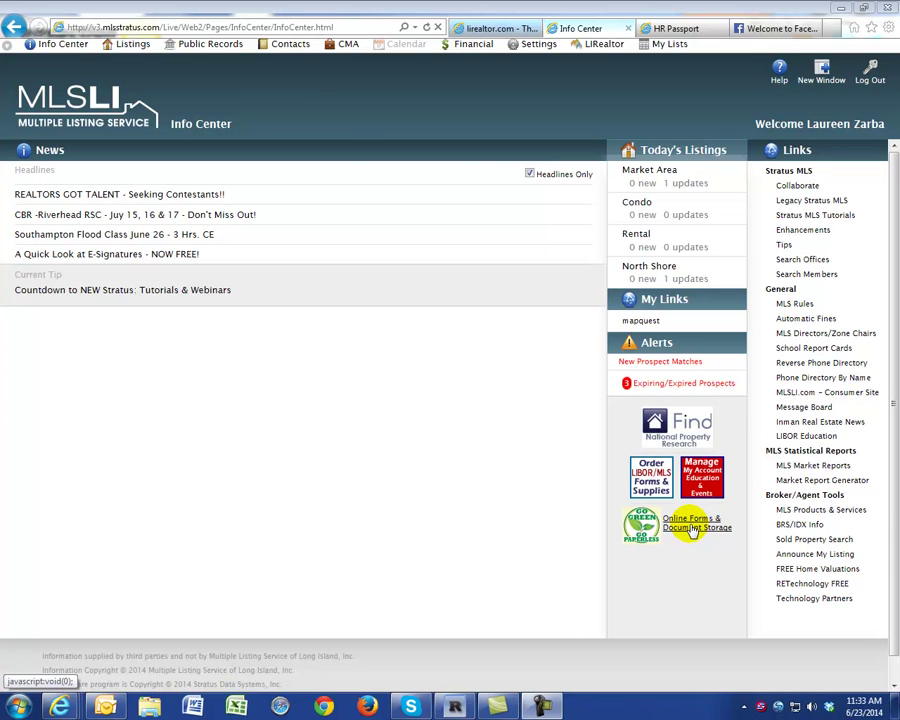
Open Authentisign in TransactionDesk Pro through the MLS online forms and document storage link.
left_click(692, 528)
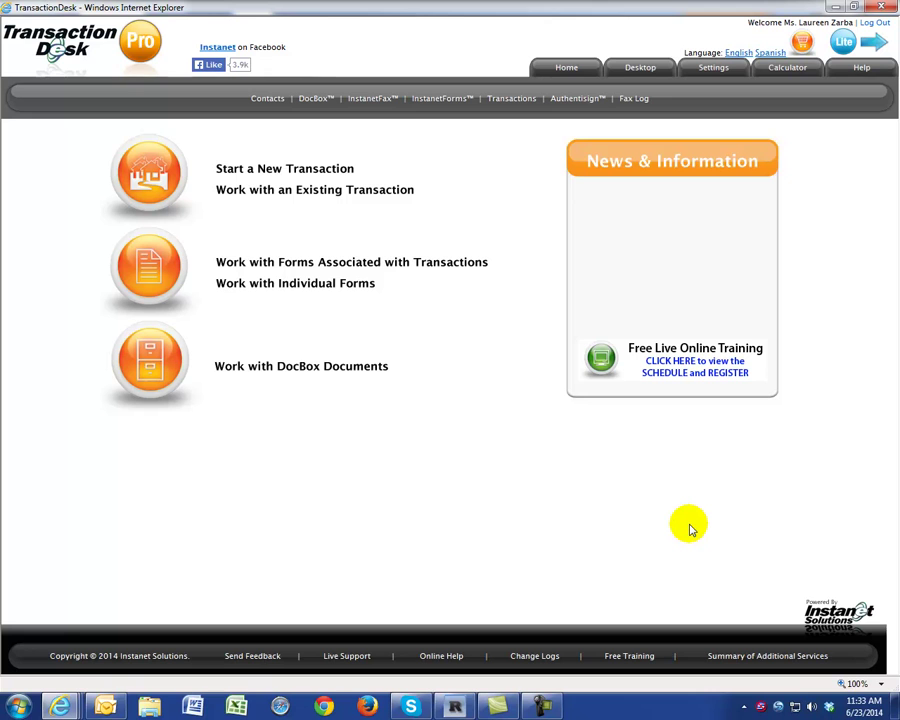
left_click(845, 45)
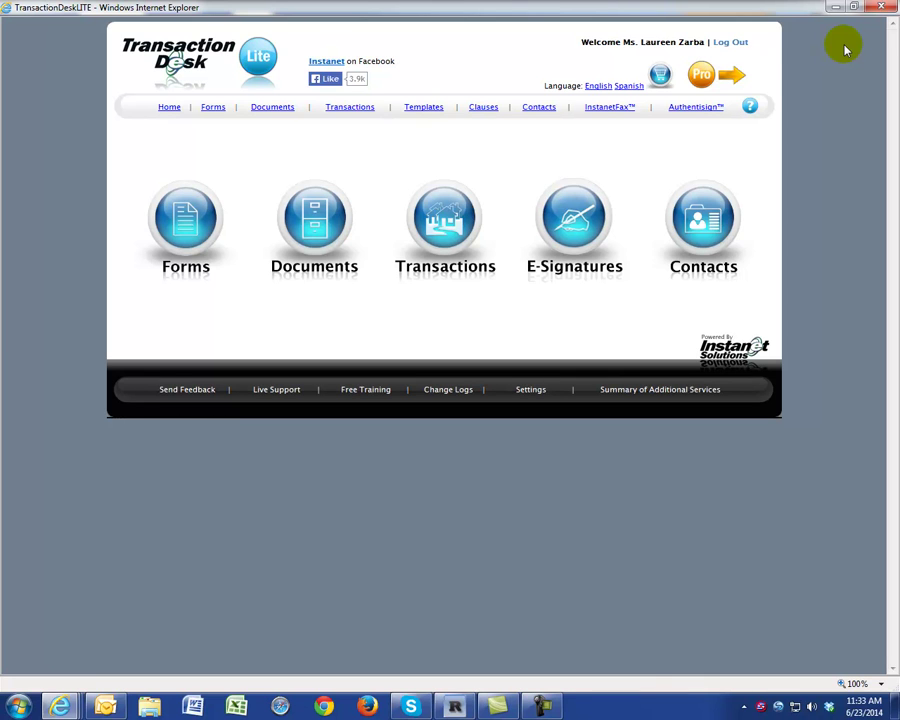
left_click(701, 73)
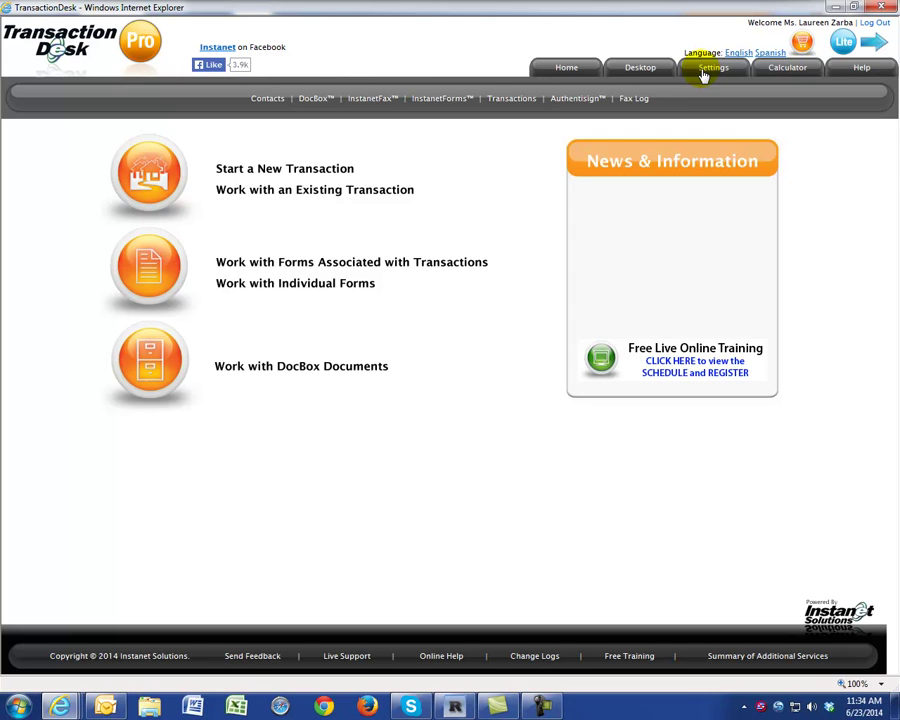
left_click(577, 102)
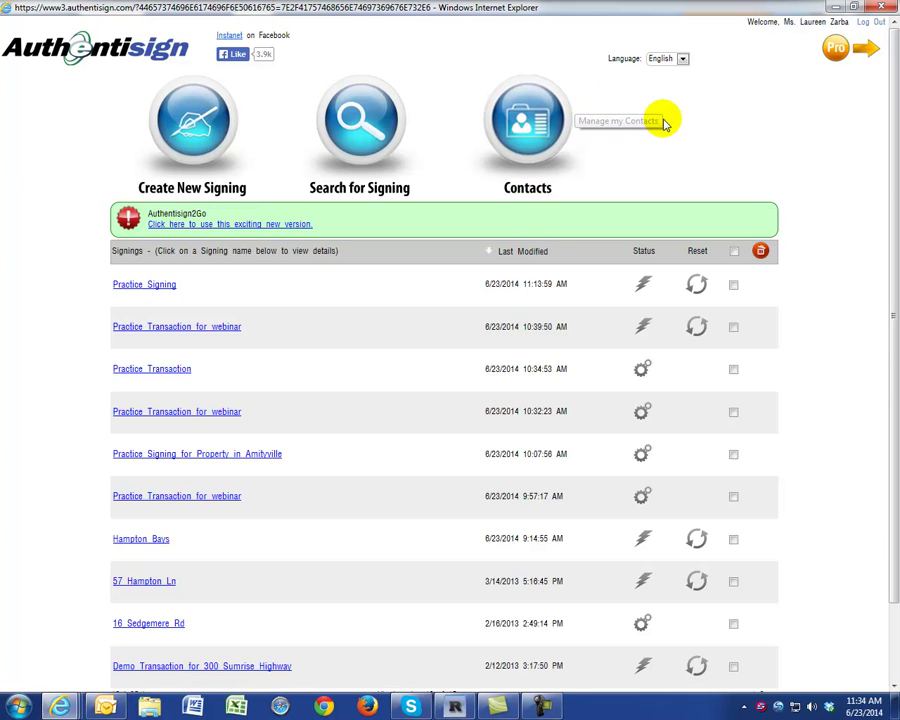
Create a new signing by importing the saved transaction "Practice Transaction for webinar".
left_click(185, 113)
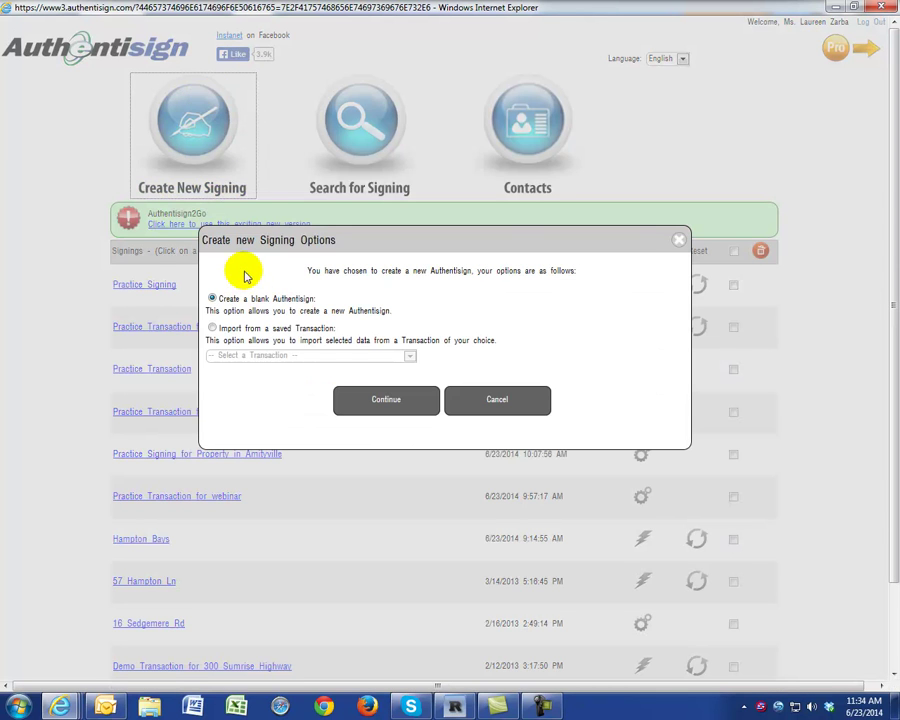
left_click(213, 329)
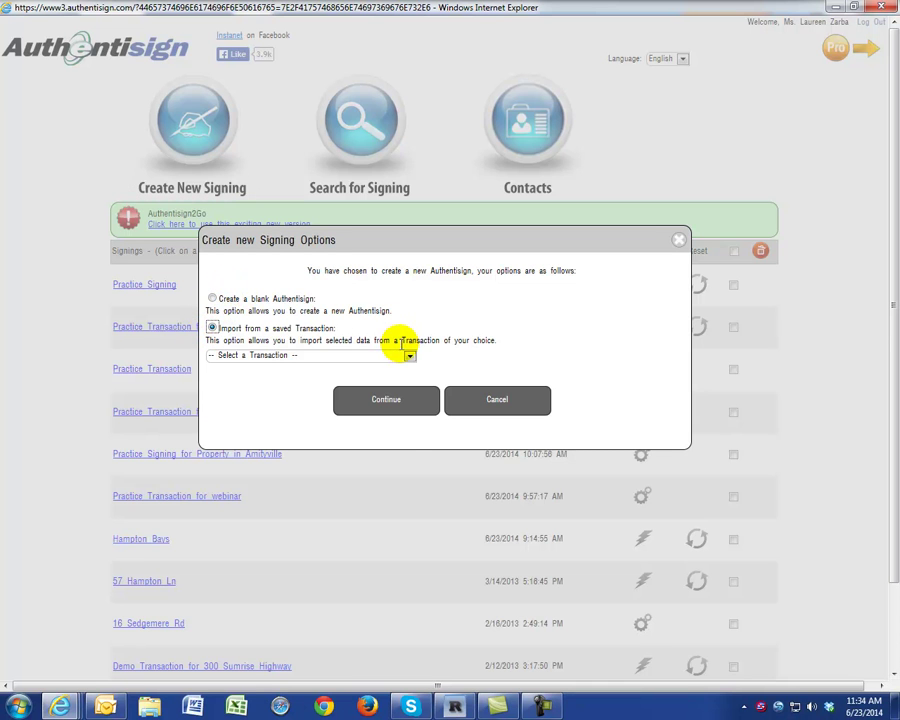
left_click(409, 356)
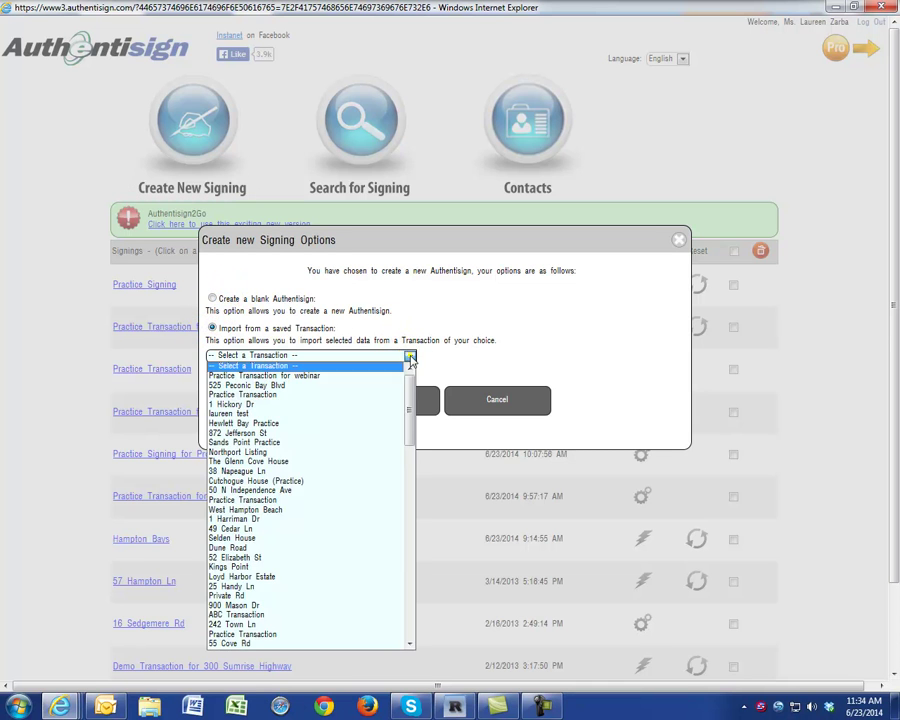
left_click(350, 378)
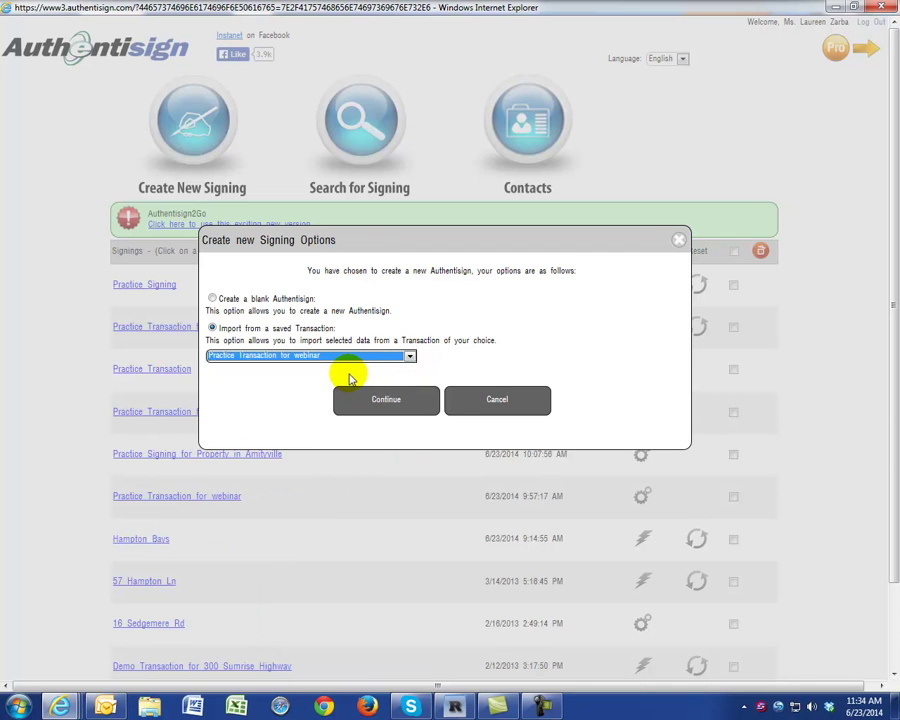
left_click(388, 402)
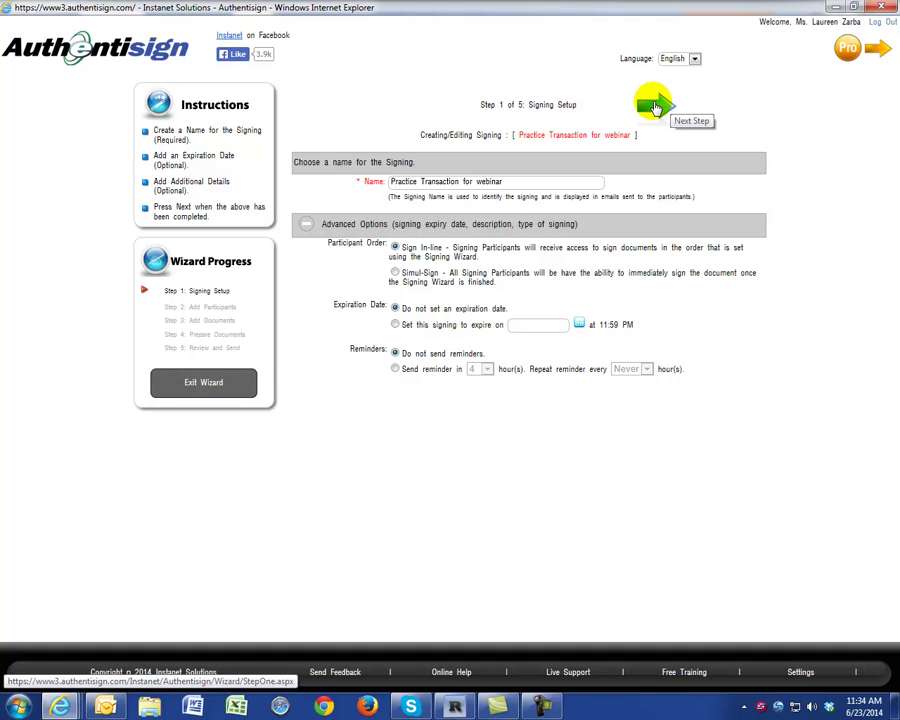
Rename the signing "Practice Signing" and set the participant order to Simul-Sign.
triple_click(538, 178)
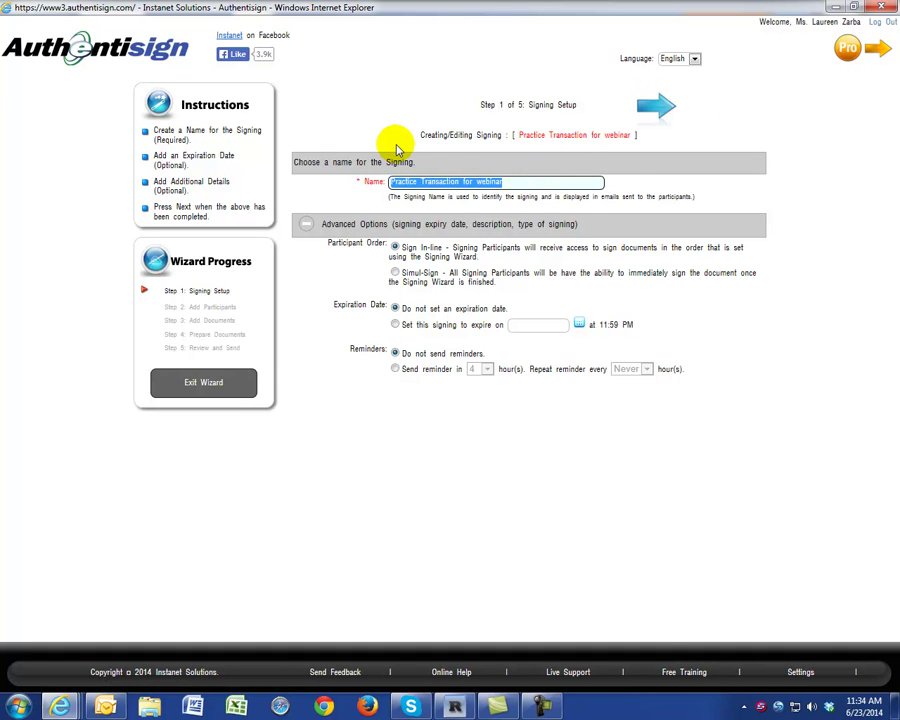
type("Practice Signing")
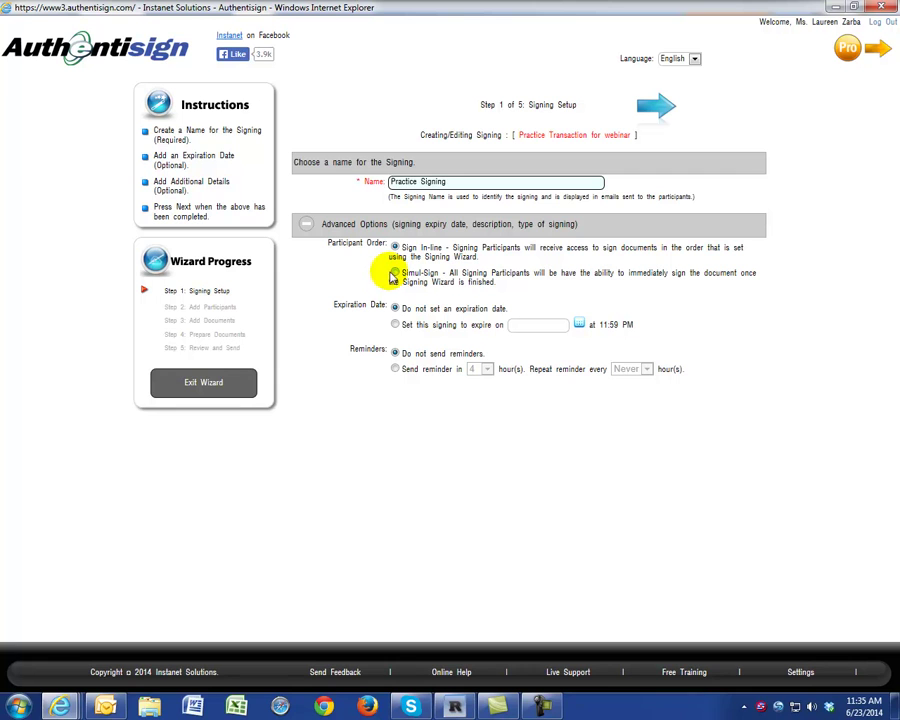
left_click(396, 273)
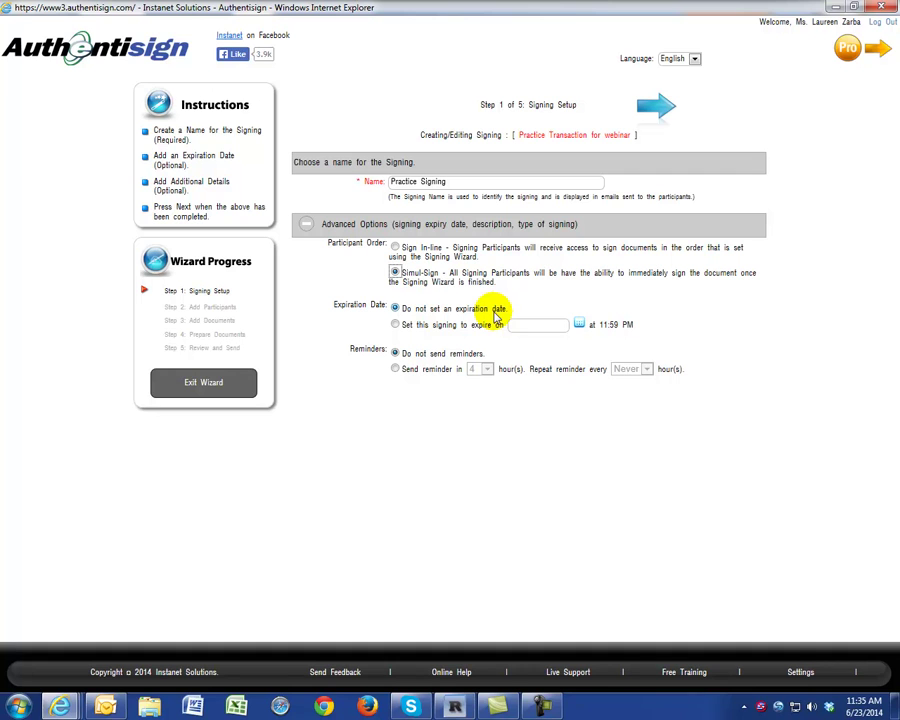
Enable signing reminders, sent in 4 hours and repeated every 4 hours.
left_click(395, 368)
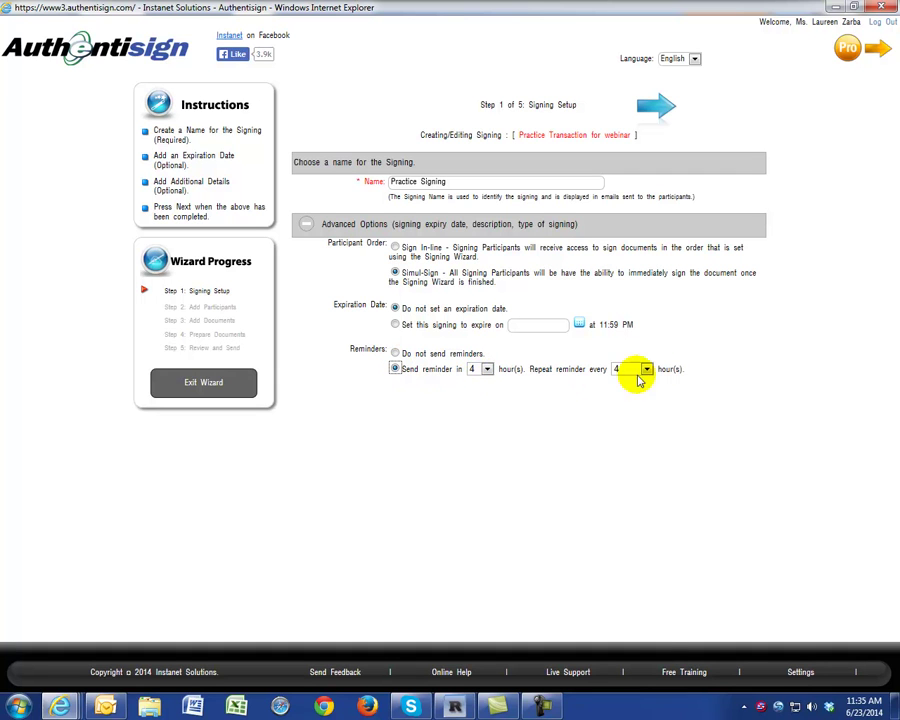
left_click(487, 370)
left_click(484, 369)
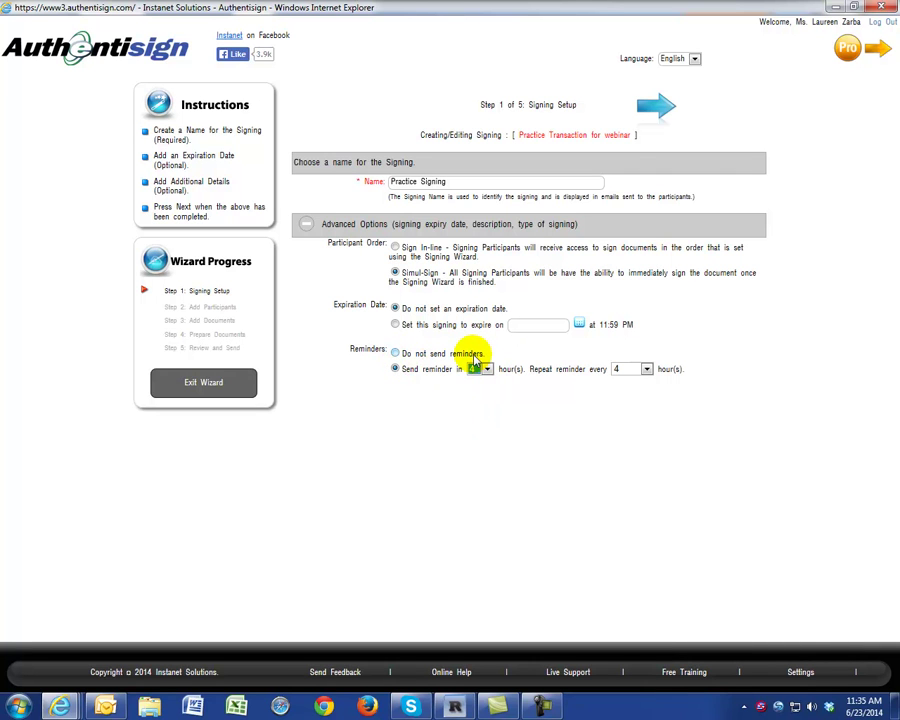
Proceed to the participants stage and import the seller from the transaction contacts as a signer.
left_click(655, 107)
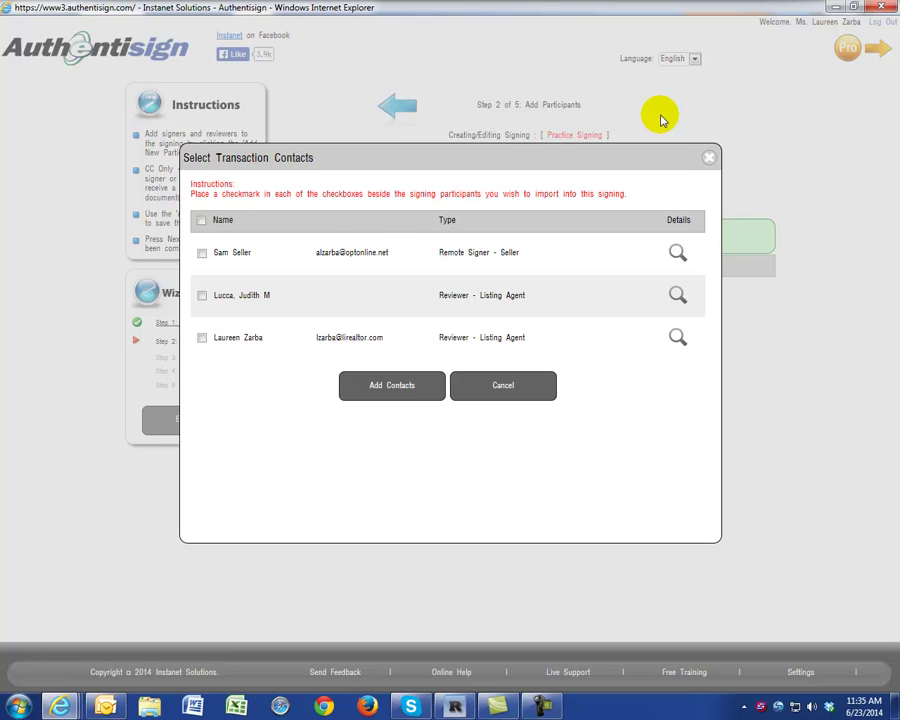
left_click(201, 254)
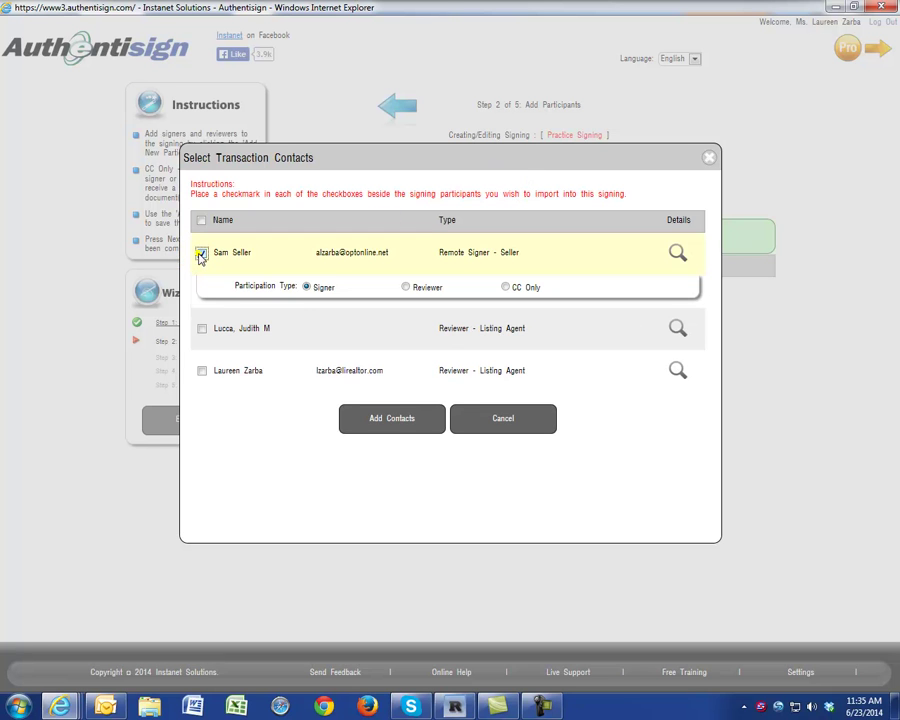
left_click(401, 421)
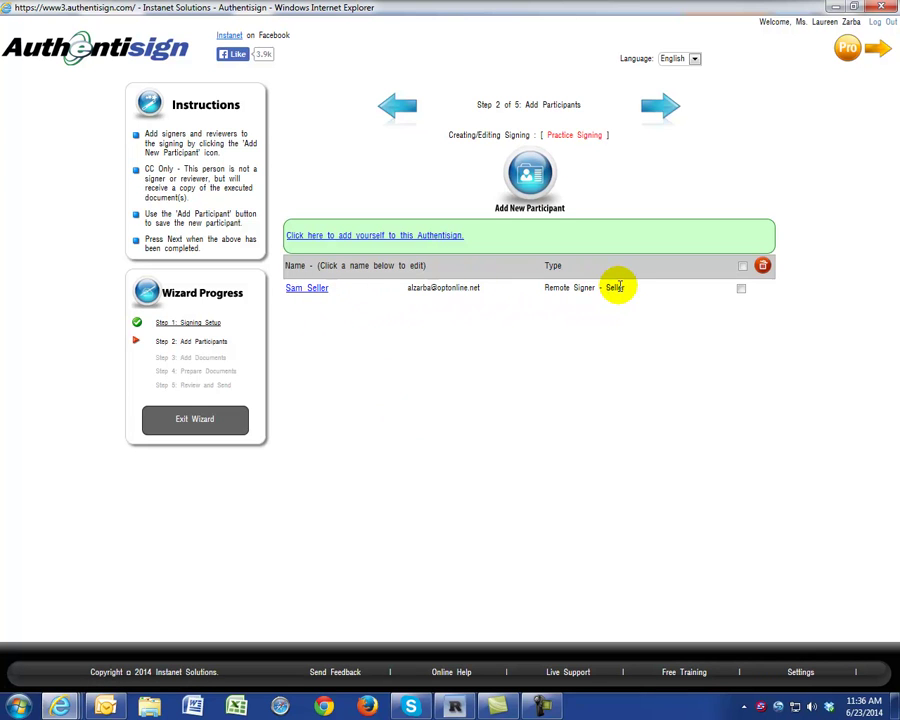
Add a second participant as a remote signer with the Seller role, entering the seller's full name and e-mail.
left_click(536, 177)
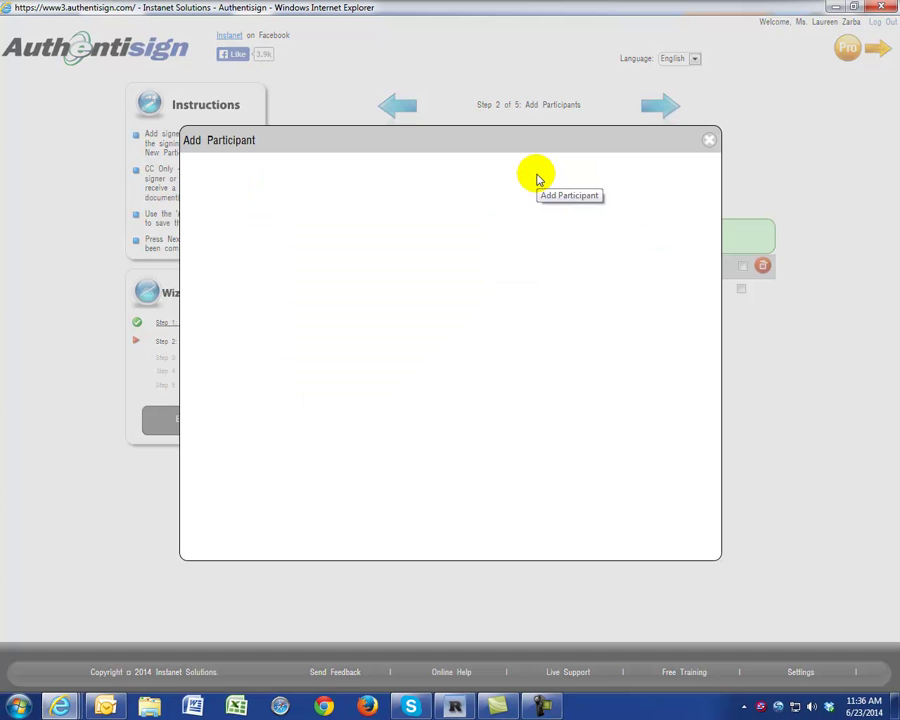
left_click(228, 271)
type("Sally")
key("Tab")
key("Tab")
type("Seller")
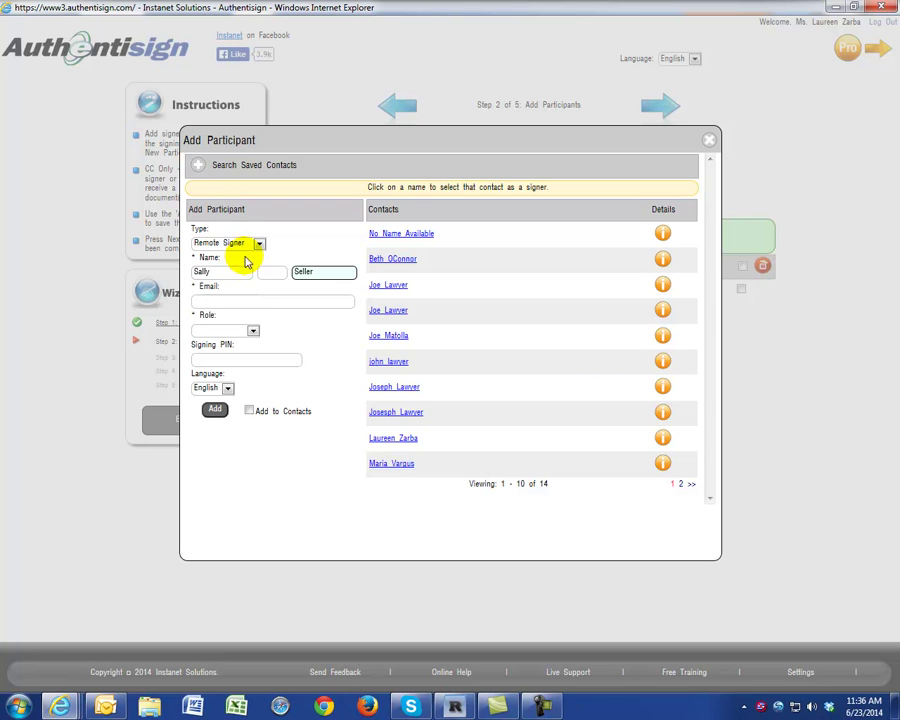
left_click(223, 300)
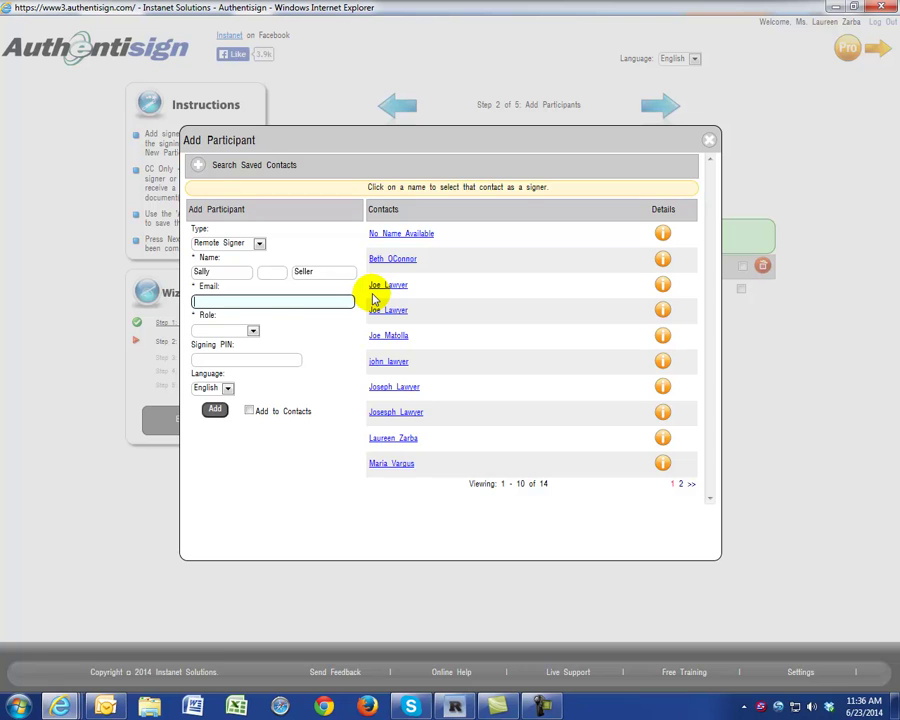
type("alz")
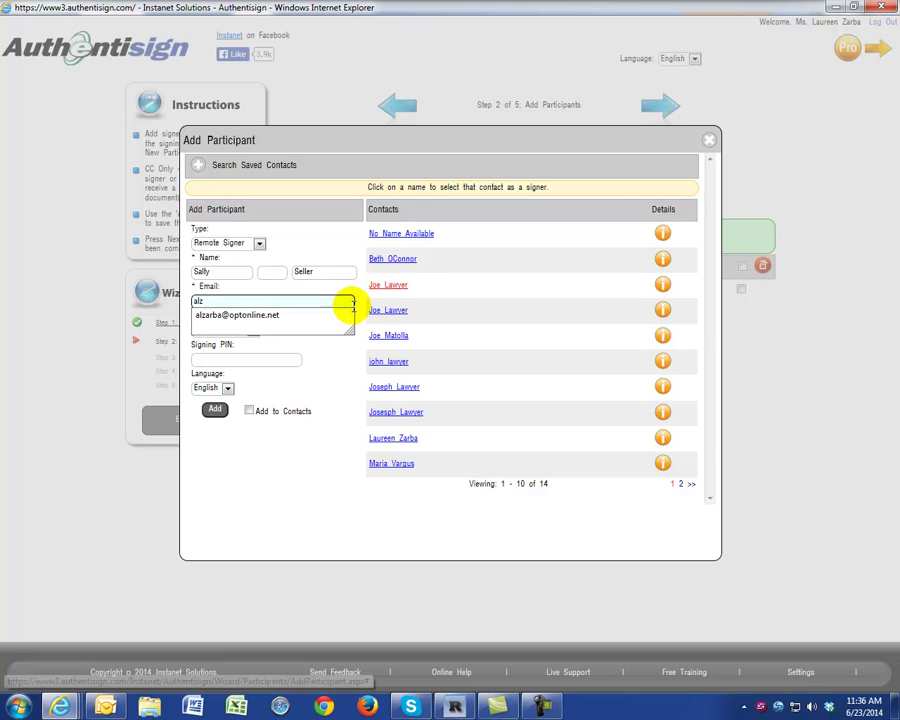
left_click(301, 317)
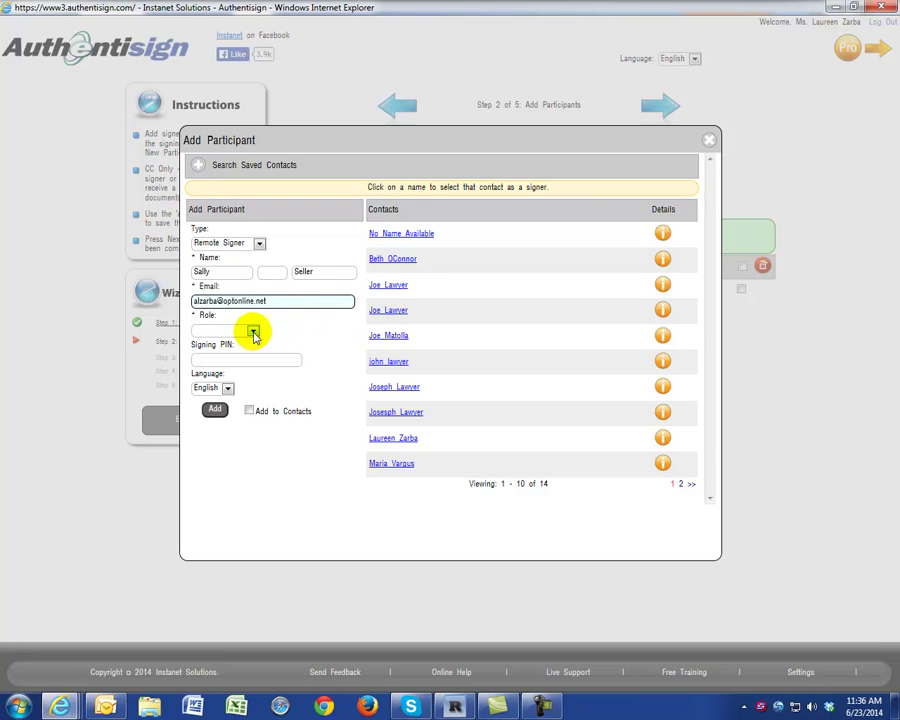
left_click(253, 332)
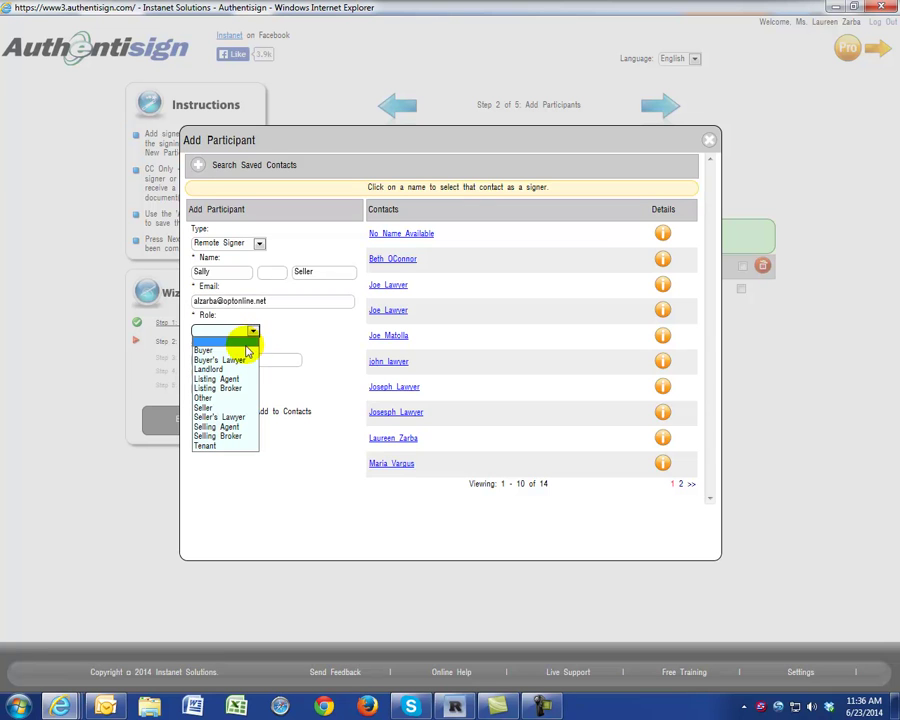
left_click(226, 409)
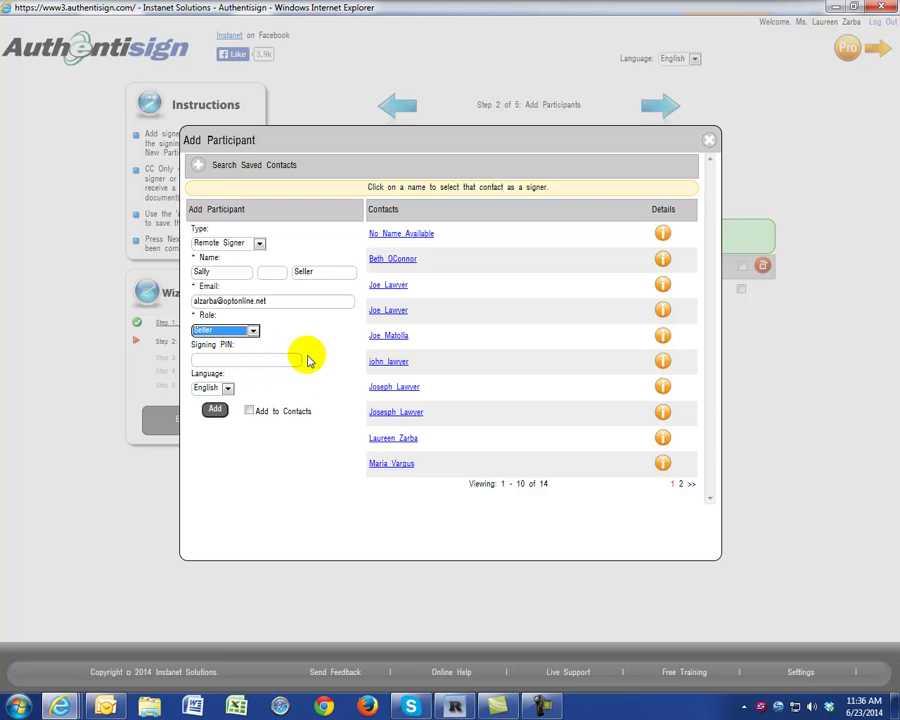
left_click(215, 410)
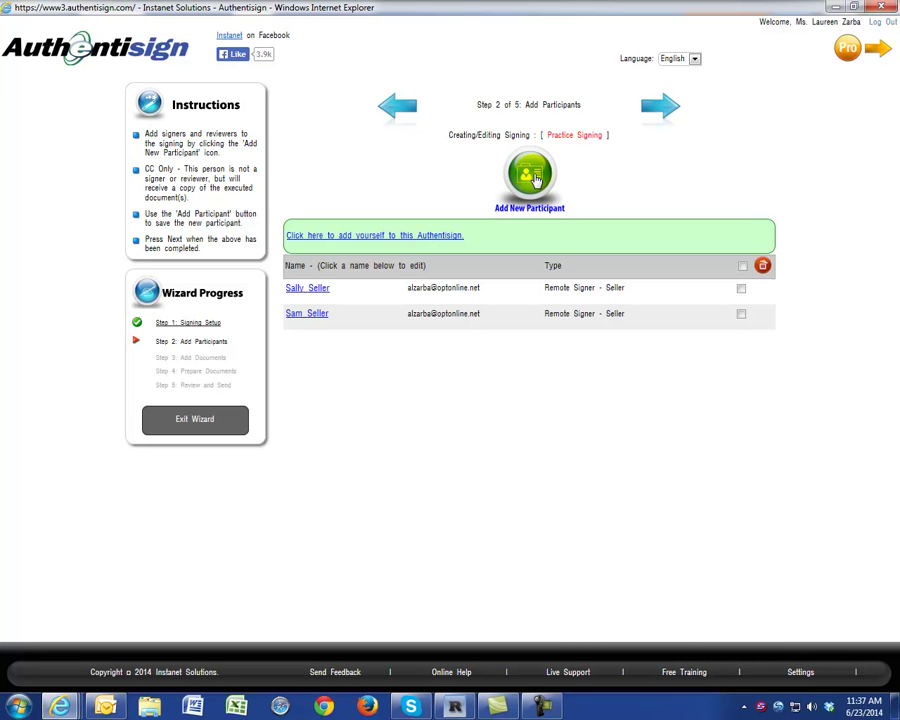
Import the listing agreement contract, Residential Property Data Section, Agency Disclosure for Buyer and Seller, and Lead Paint Disclosure - Sales into the signing.
left_click(667, 108)
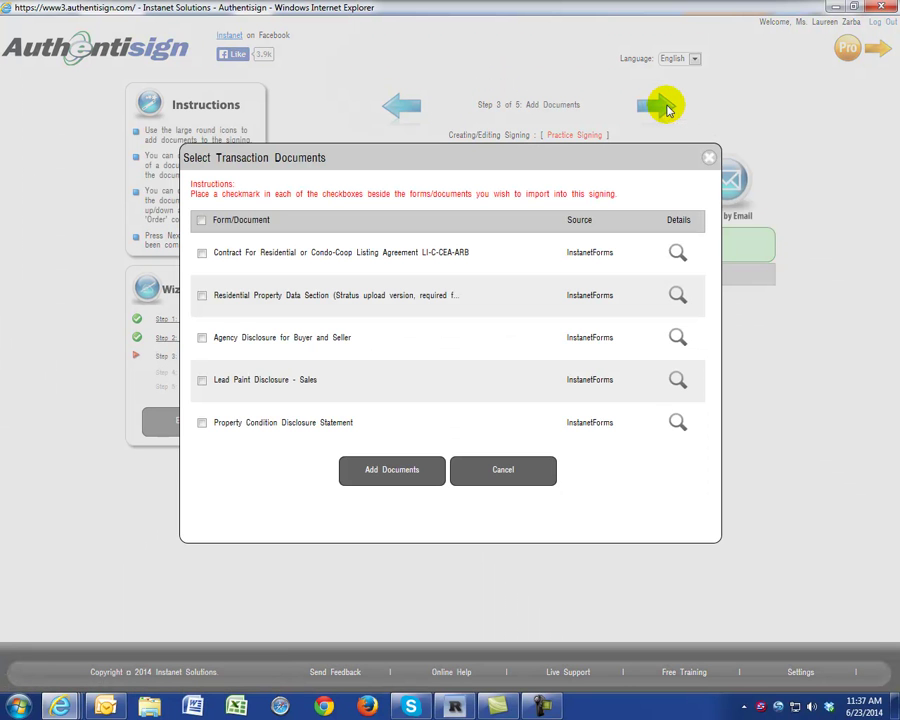
left_click(202, 254)
left_click(202, 296)
left_click(202, 339)
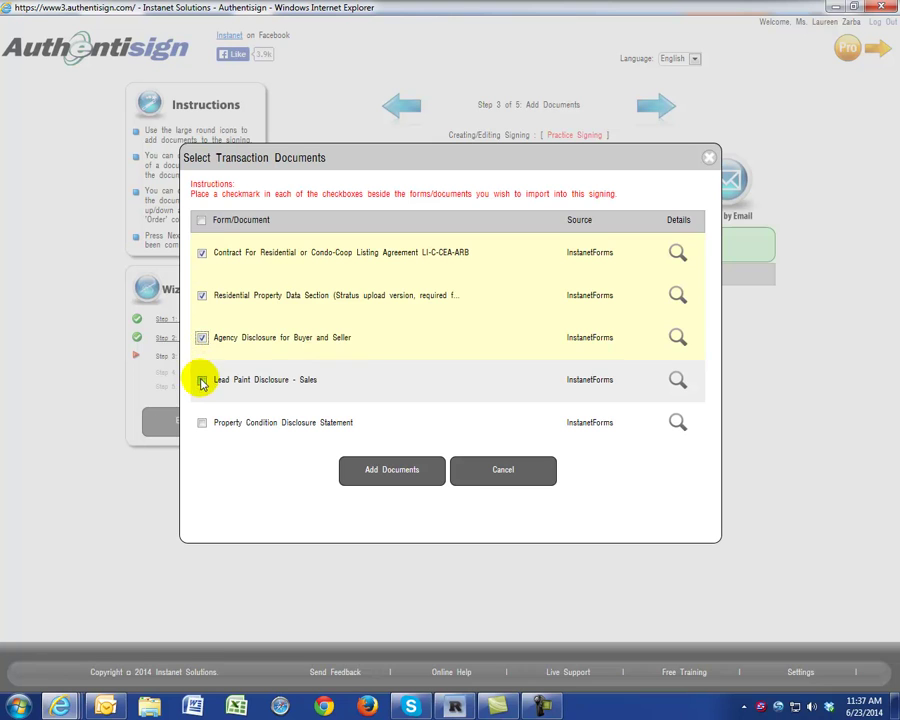
left_click(202, 380)
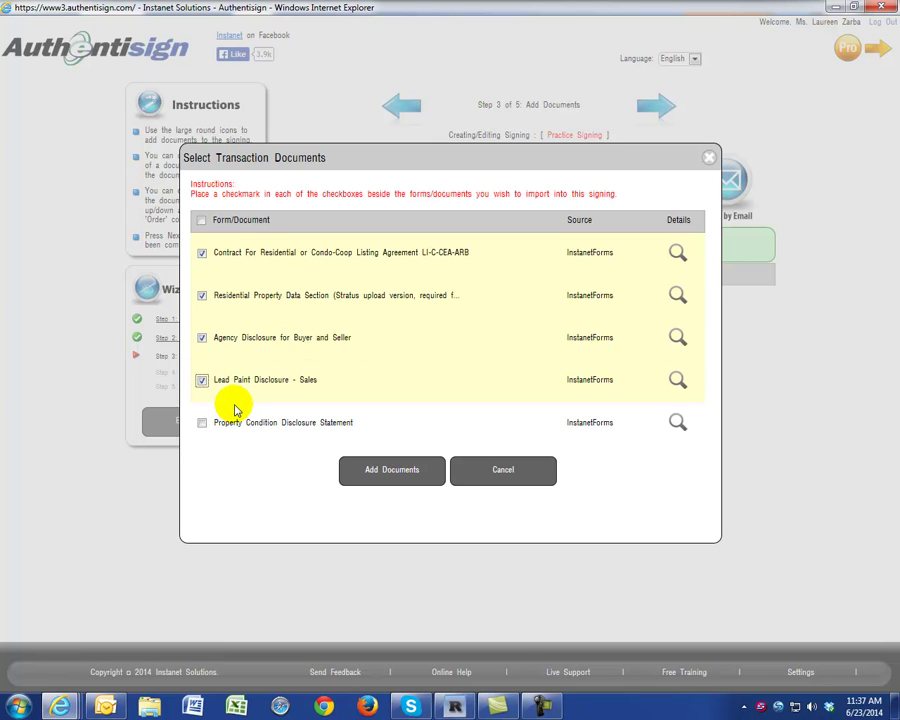
left_click(391, 470)
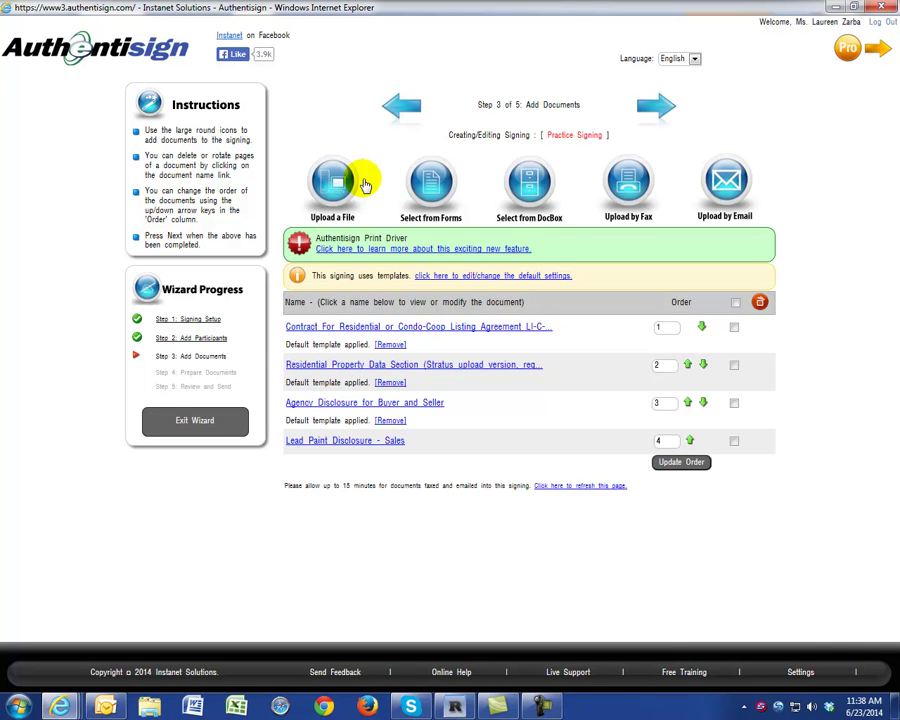
Proceed to document preparation and place an Initial block for the first listed seller near the lower left of page 1.
left_click(651, 107)
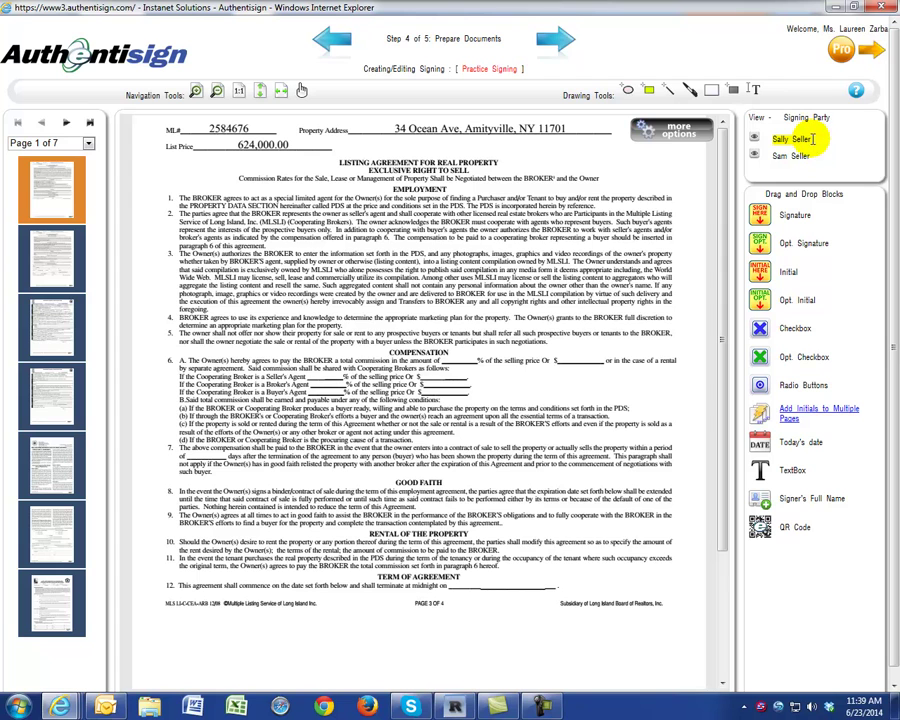
left_click(851, 162)
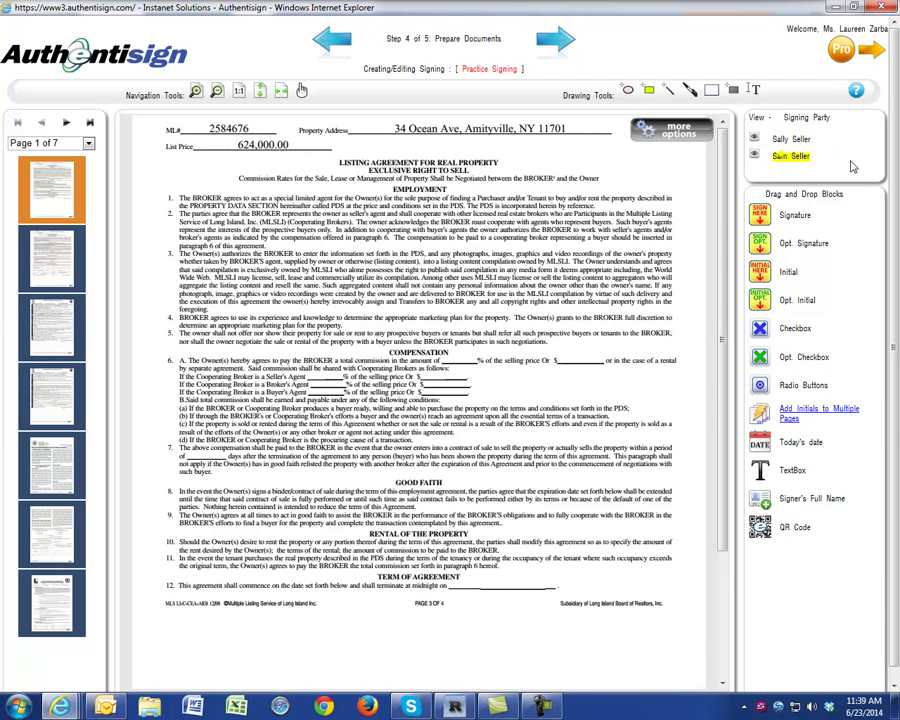
left_click(790, 138)
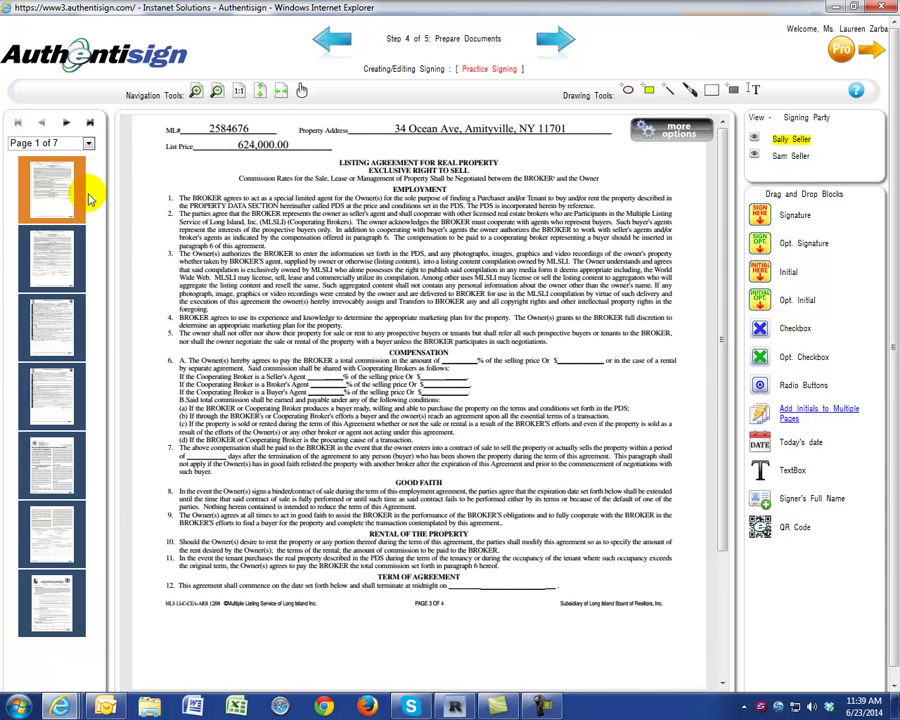
left_click(62, 150)
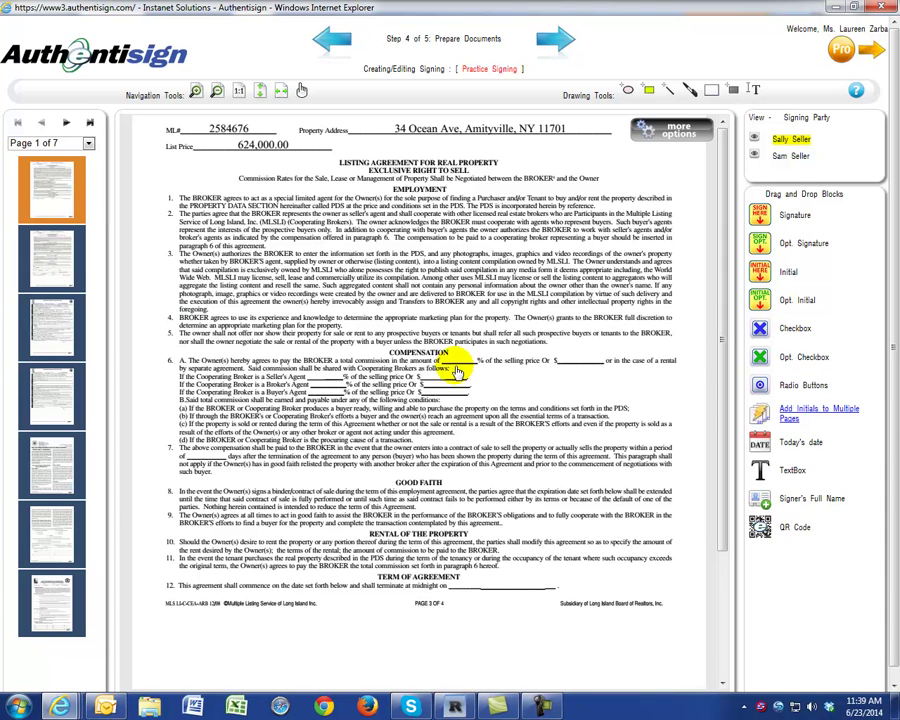
scroll(727, 537, "down", 1)
scroll(730, 540, "down", 3)
left_click_drag(760, 268, 176, 630)
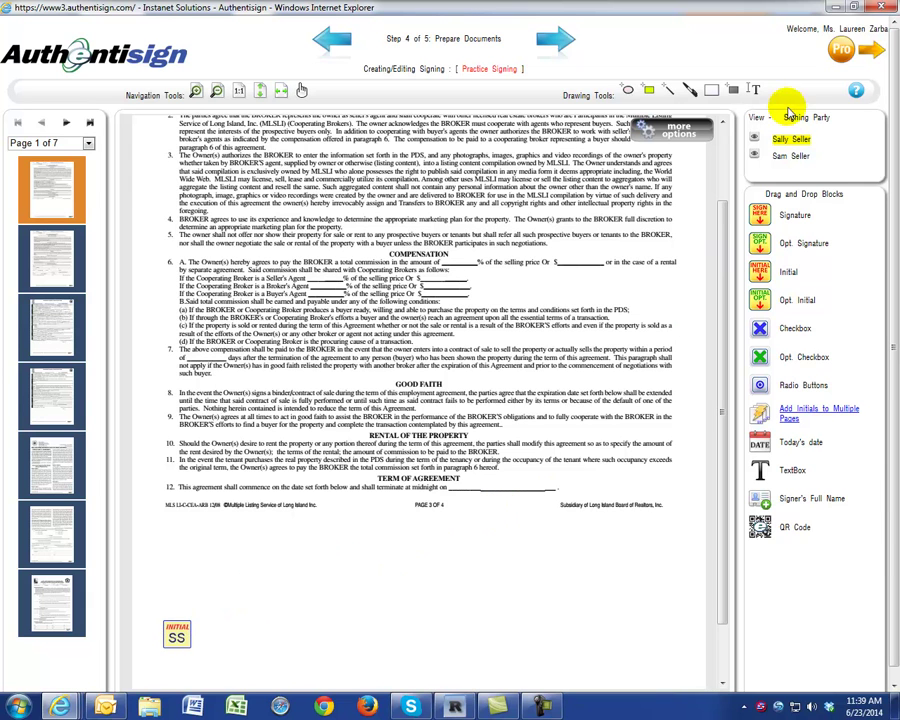
Place an Initial block for the second seller beside the existing one on page 1, and check page 2's signature blocks.
left_click(792, 156)
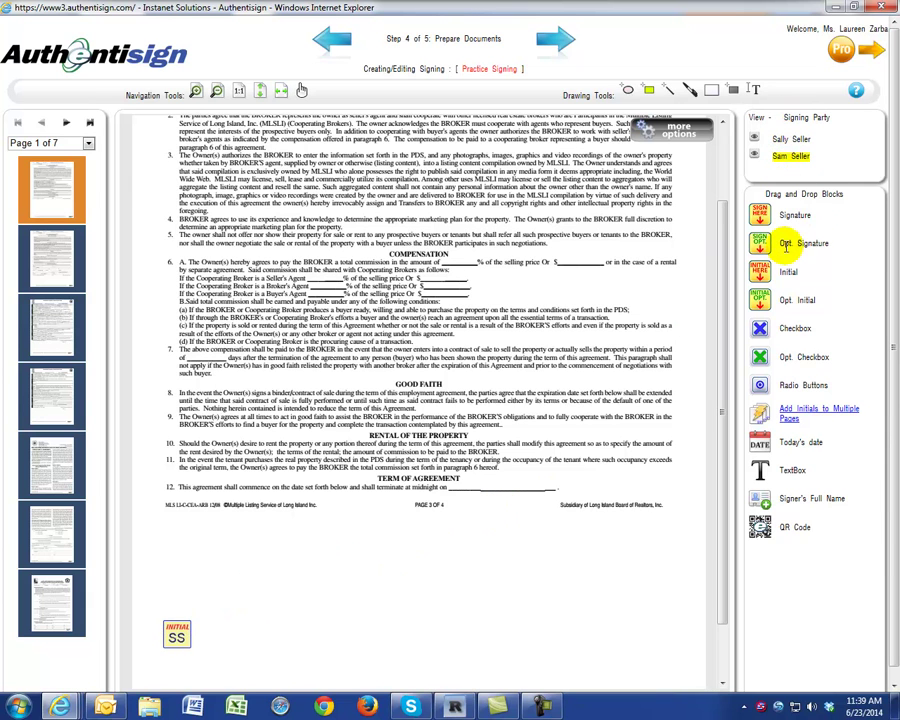
left_click_drag(765, 272, 258, 632)
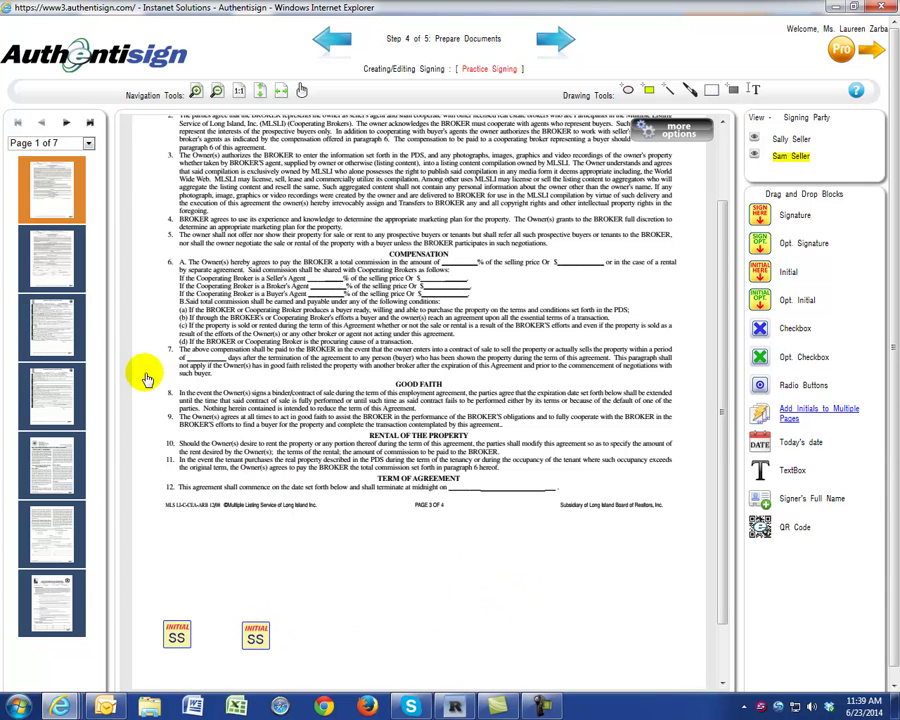
left_click(55, 278)
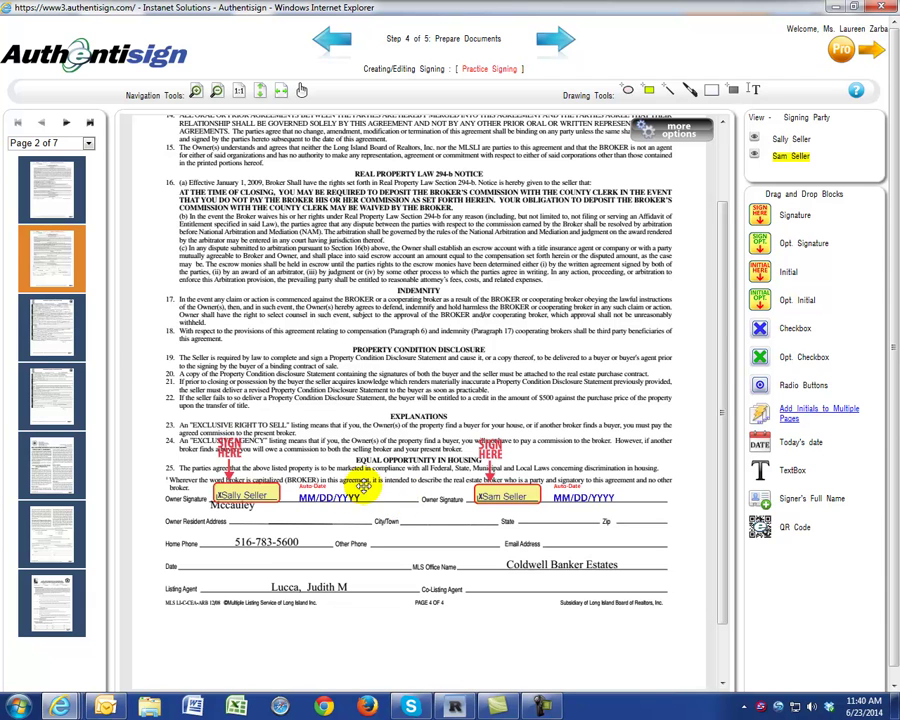
Place two Initial blocks side by side below the form on page 3 for the second listed seller.
left_click(61, 334)
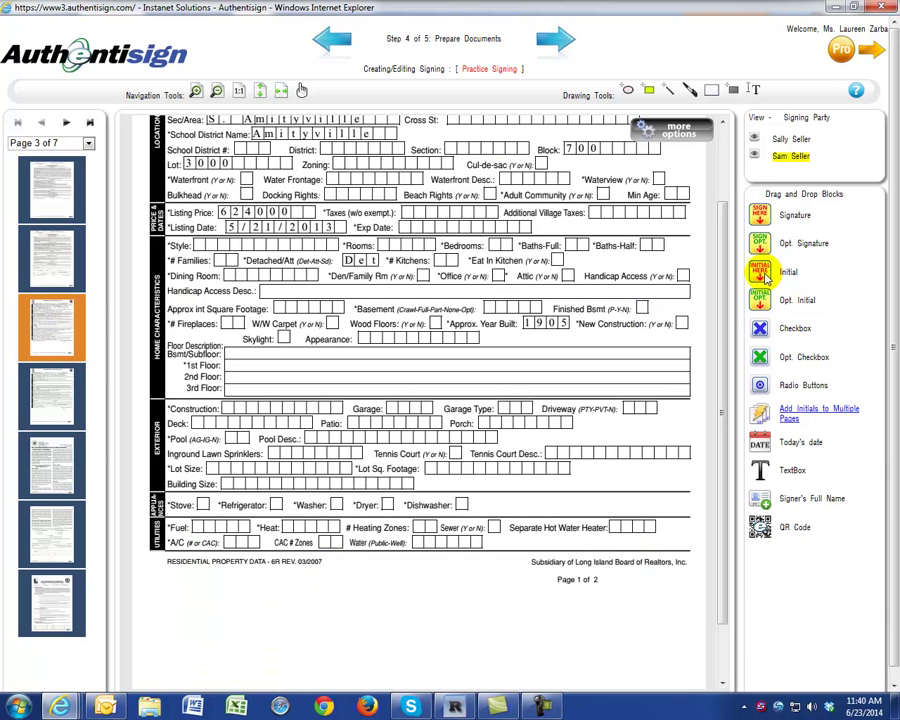
left_click_drag(761, 273, 175, 688)
left_click(413, 525)
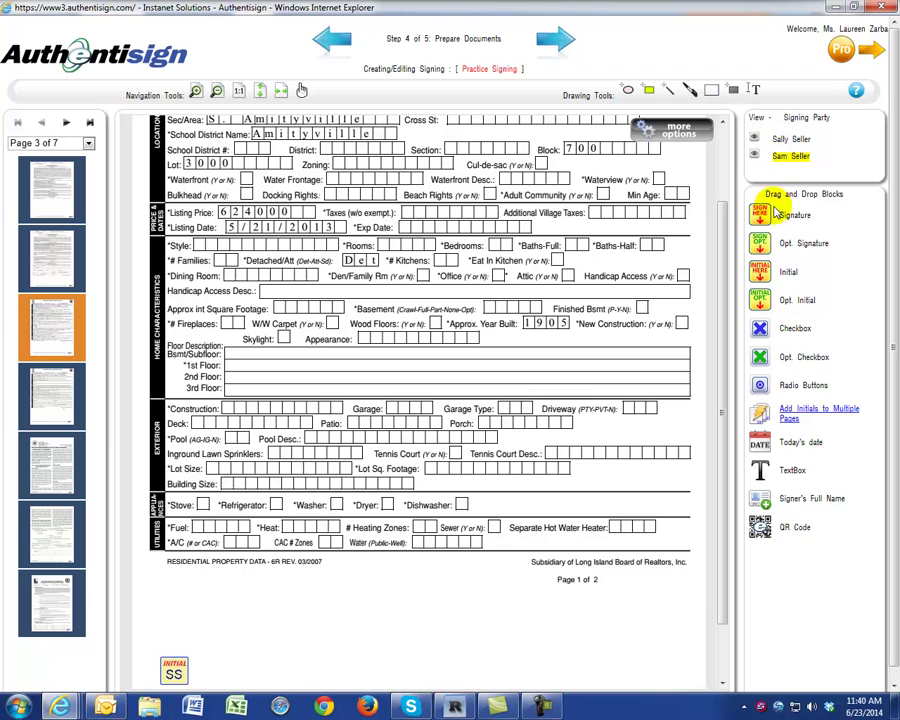
left_click_drag(761, 272, 237, 676)
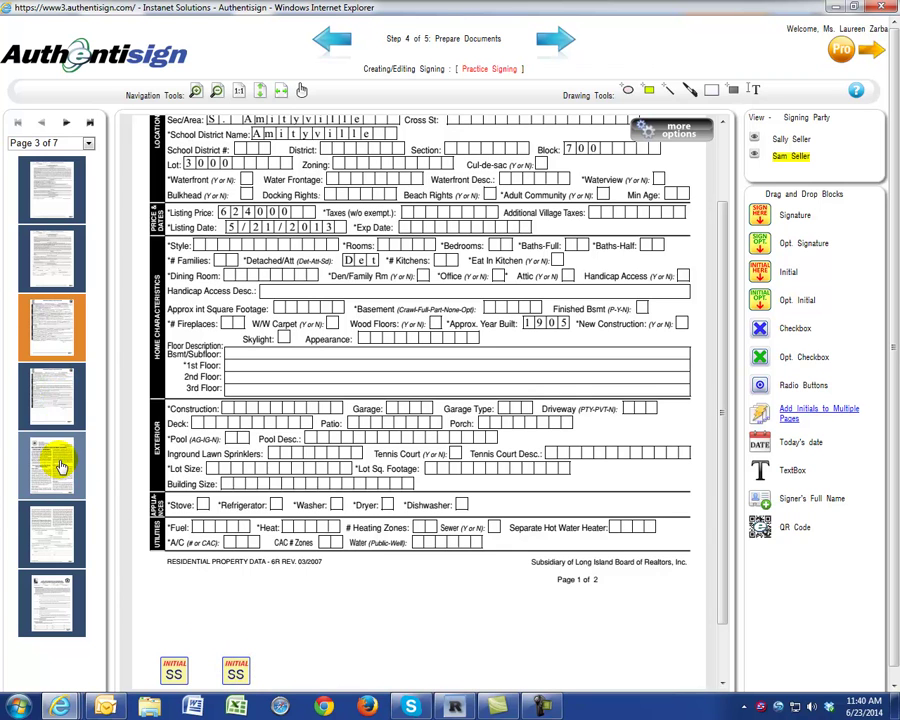
Check the sellers' signature and date blocks on pages 4 and 6.
left_click(58, 403)
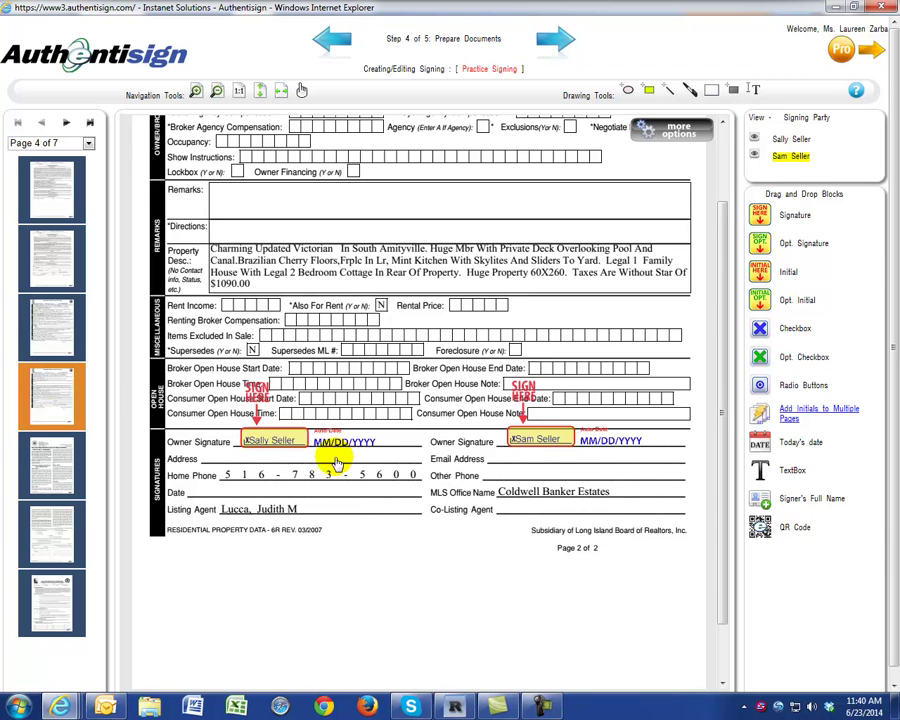
left_click(61, 532)
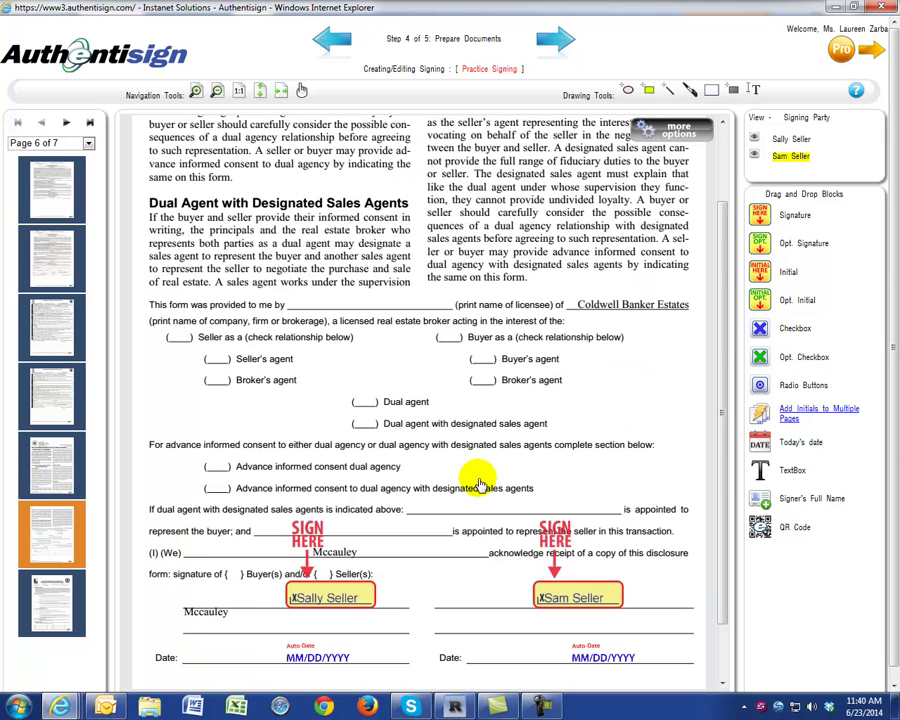
scroll(727, 460, "down", 2)
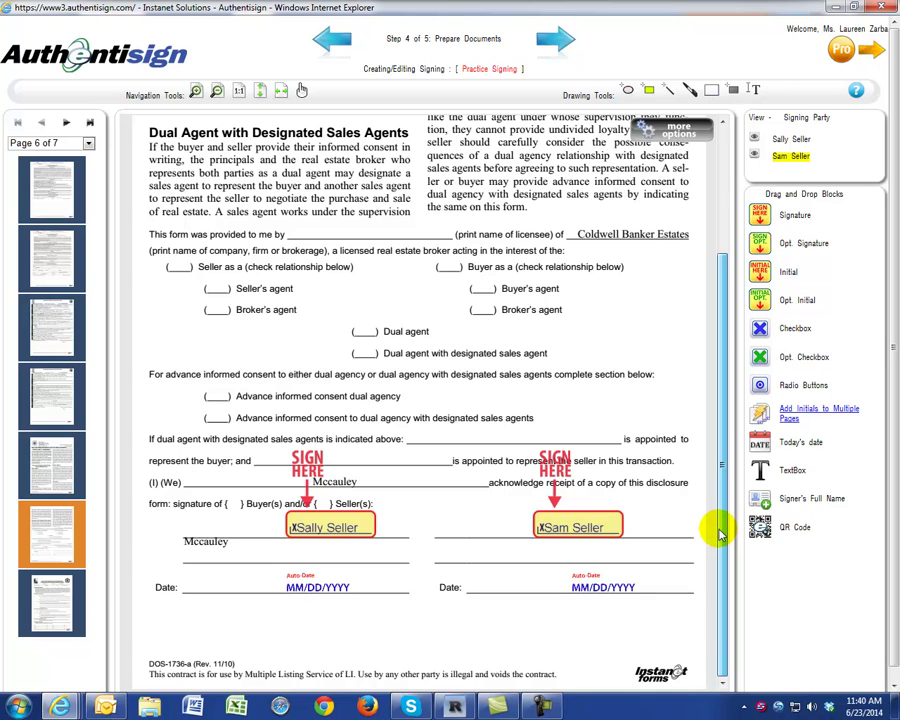
Place an Initial block for each of the two sellers at Seller's Disclosure line (a) on page 7.
left_click(60, 610)
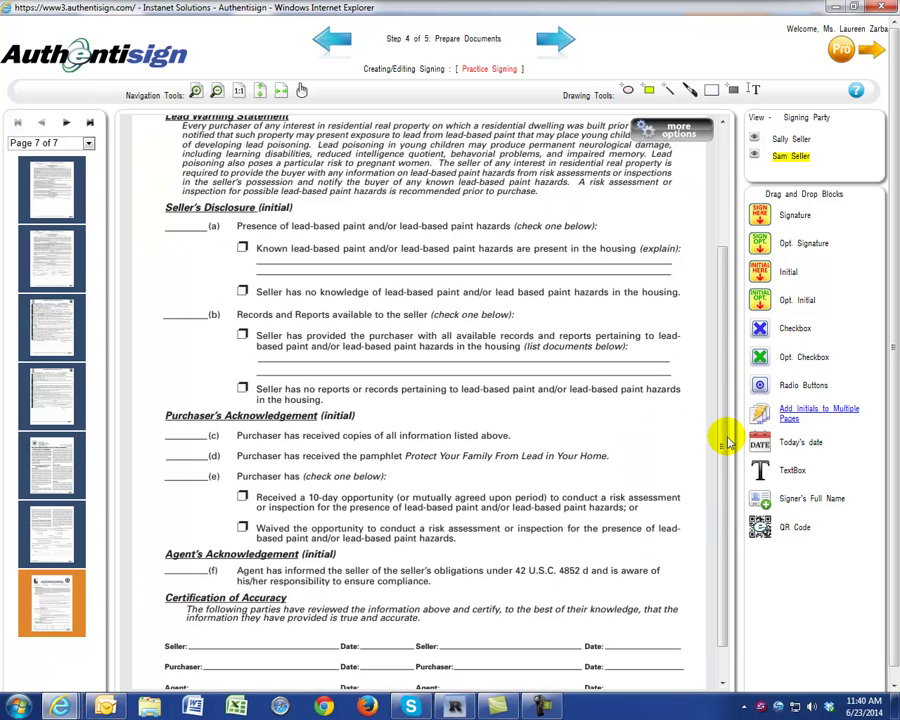
mouse_move(727, 443)
left_mouse_down()
mouse_move(697, 245)
mouse_move(713, 505)
left_mouse_up()
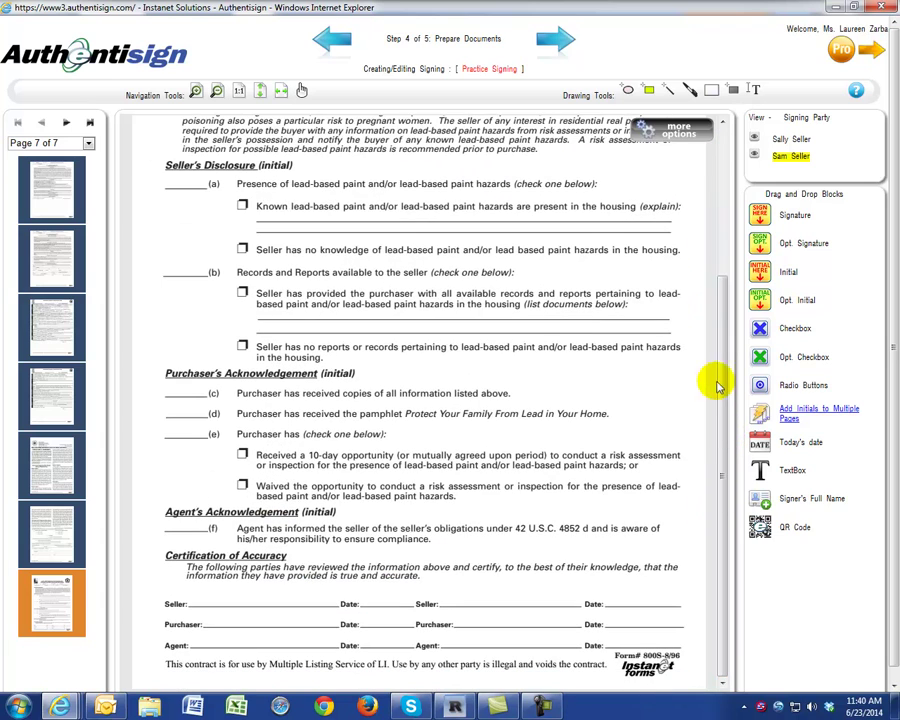
left_click_drag(770, 277, 170, 181)
left_click(770, 139)
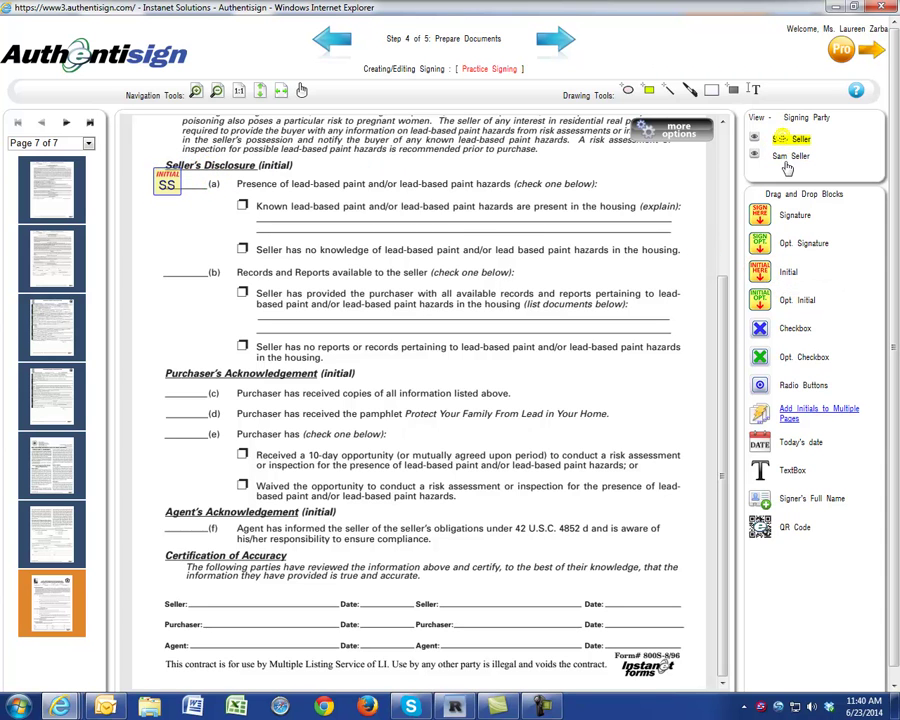
left_click_drag(776, 277, 207, 183)
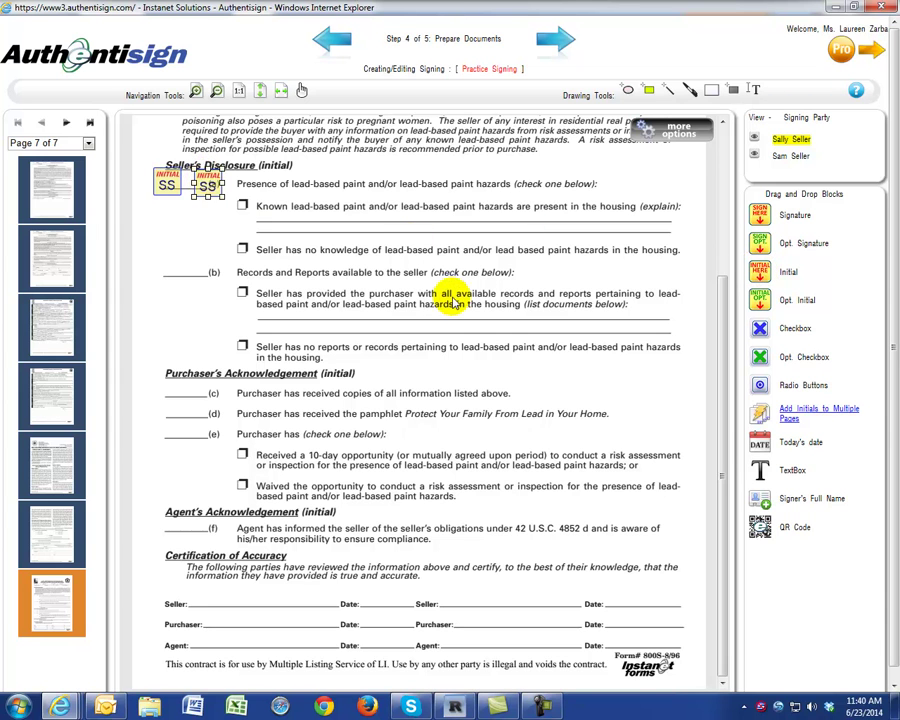
Place a Signature block for each seller on the two Seller lines under Certification of Accuracy on page 7.
scroll(463, 315, "down", 1)
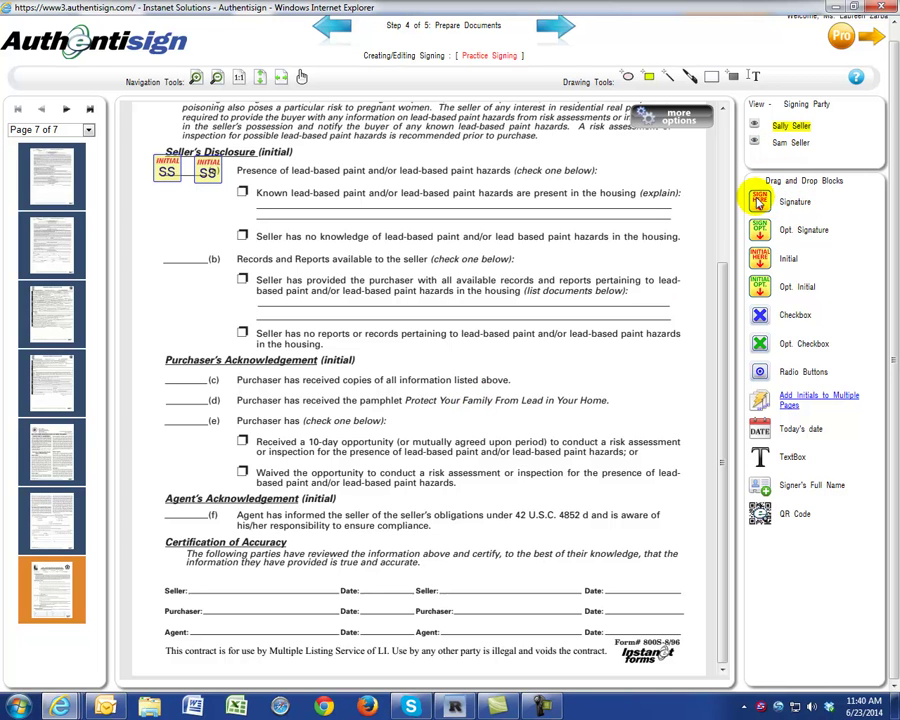
mouse_move(777, 202)
left_mouse_down()
mouse_move(683, 288)
mouse_move(299, 338)
mouse_move(213, 516)
mouse_move(212, 506)
left_mouse_up()
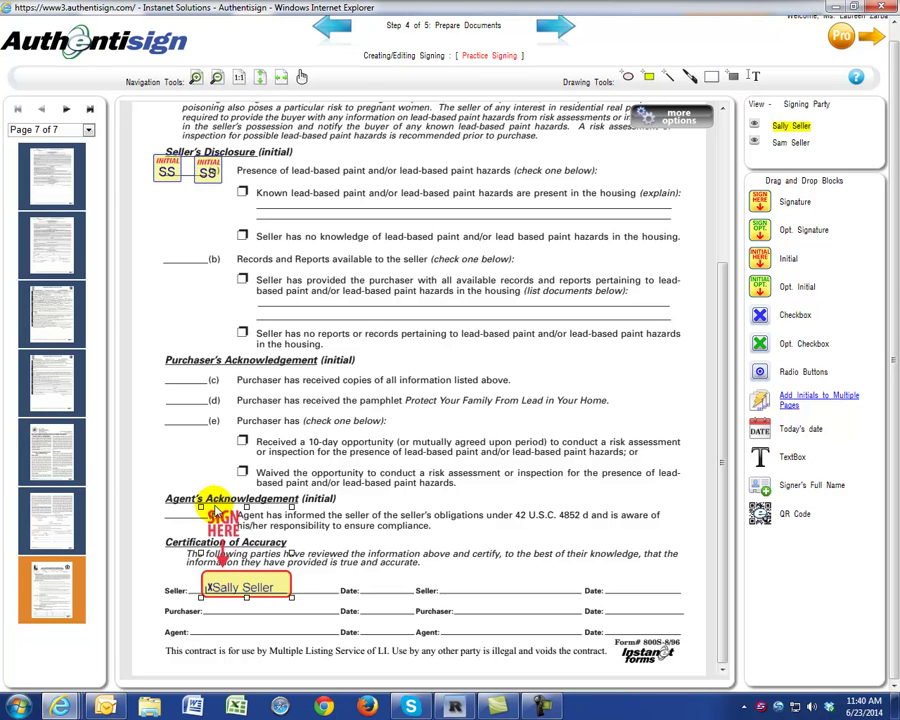
left_click(791, 143)
mouse_move(762, 204)
left_mouse_down()
mouse_move(526, 526)
mouse_move(467, 527)
left_mouse_up()
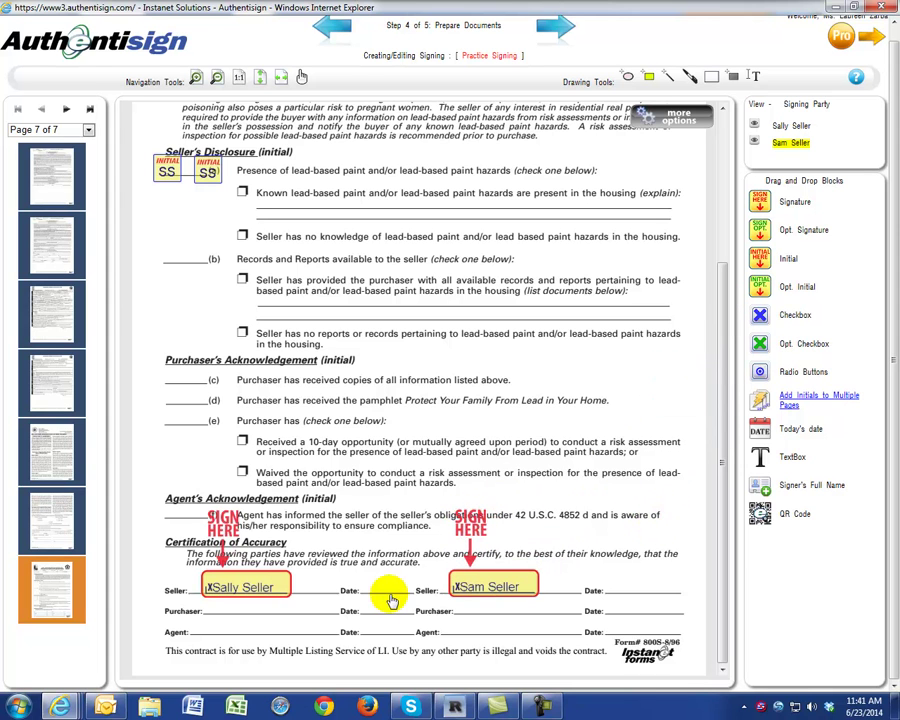
Add a date stamp to each seller's signature block on page 7 and position it on the matching Date line.
right_click(257, 583)
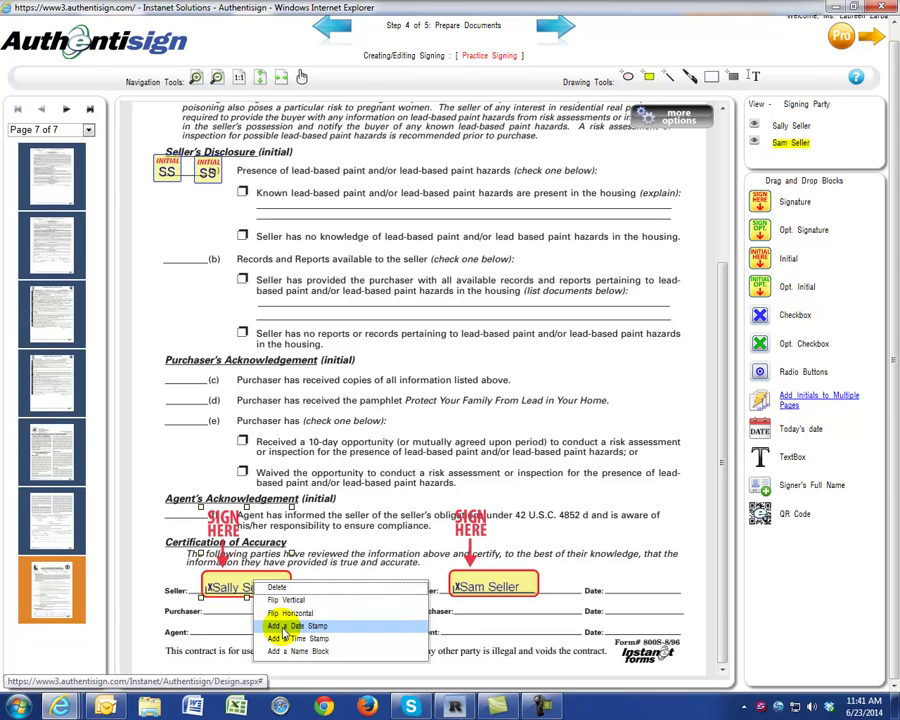
left_click(283, 628)
left_click_drag(309, 598, 356, 593)
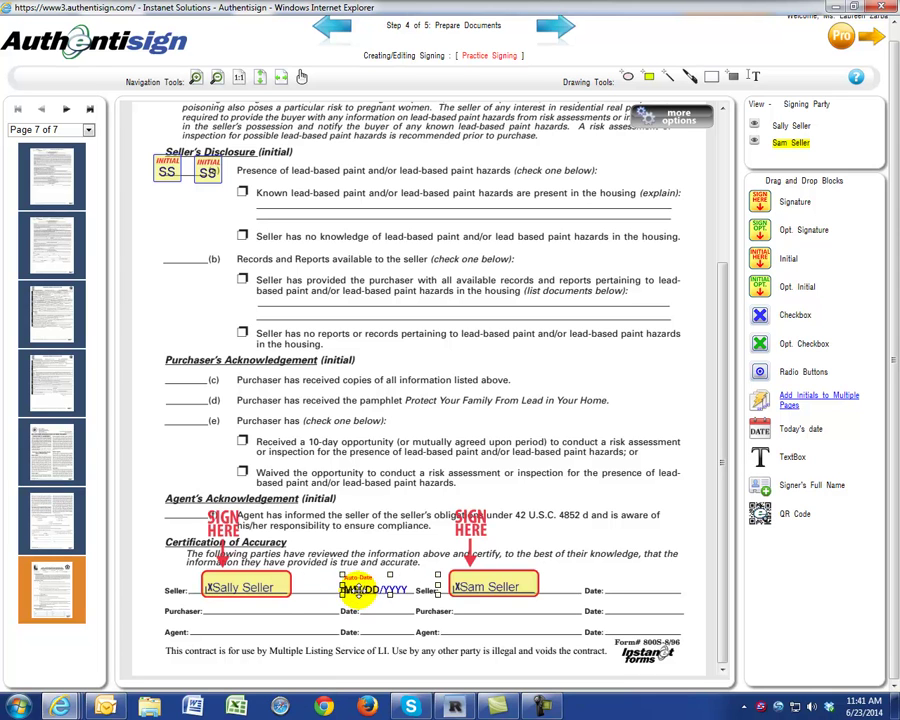
right_click(517, 578)
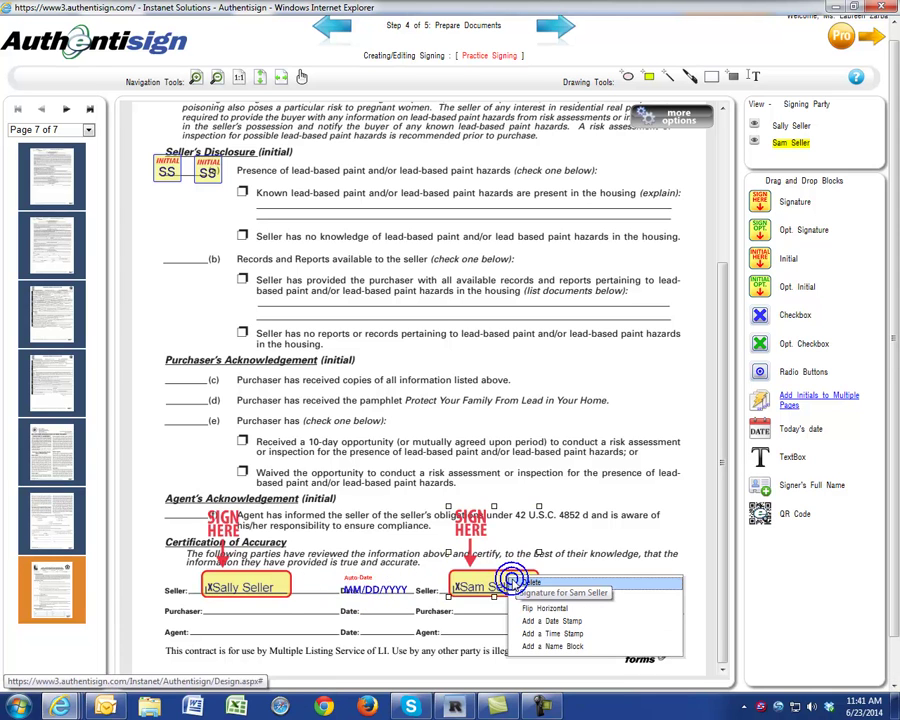
left_click(537, 622)
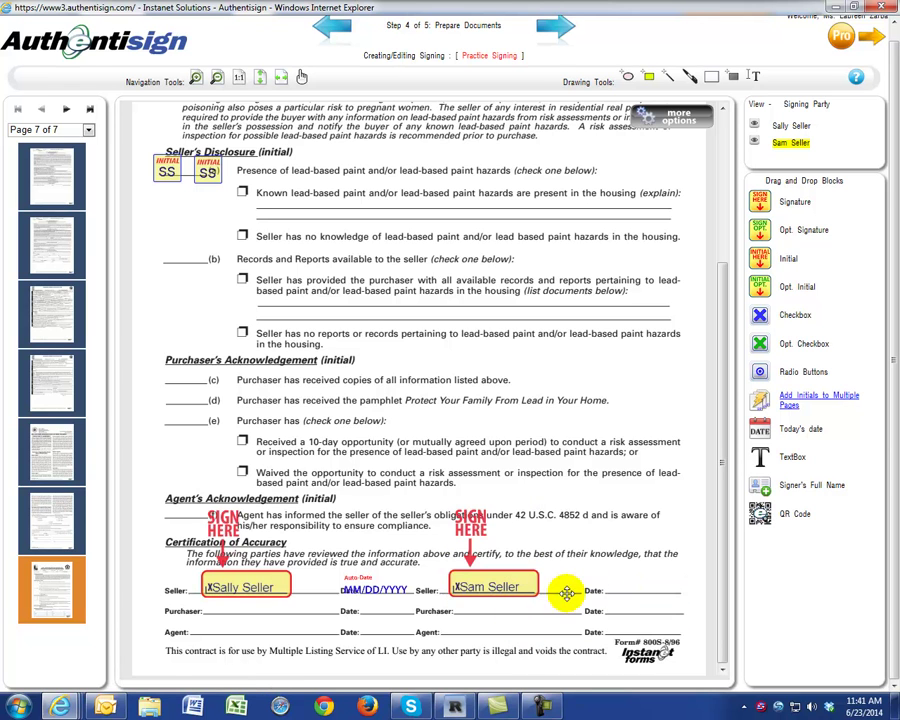
left_click(632, 588)
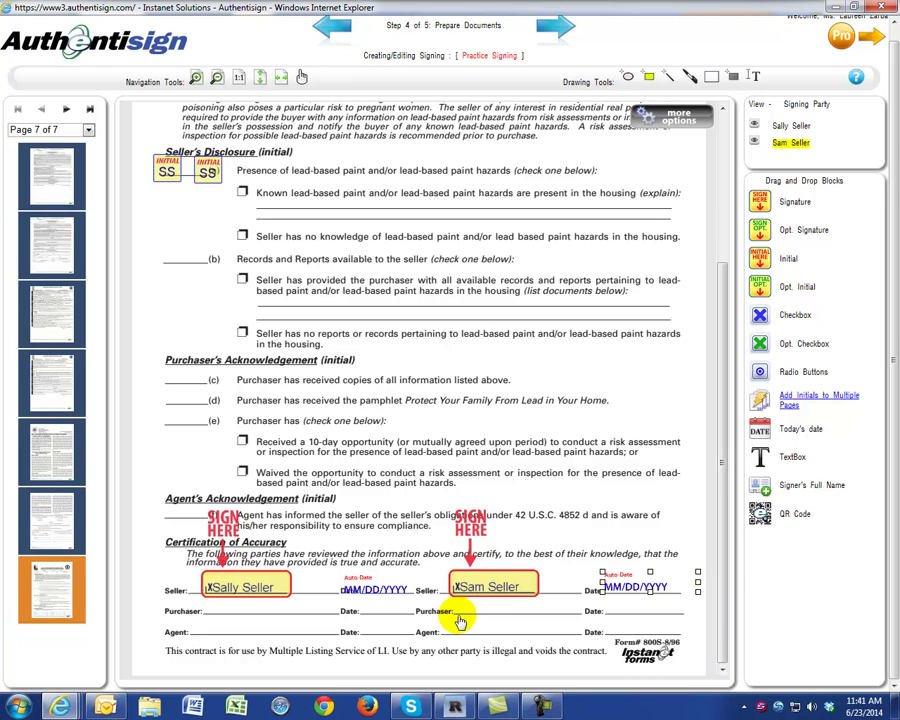
left_click(615, 614)
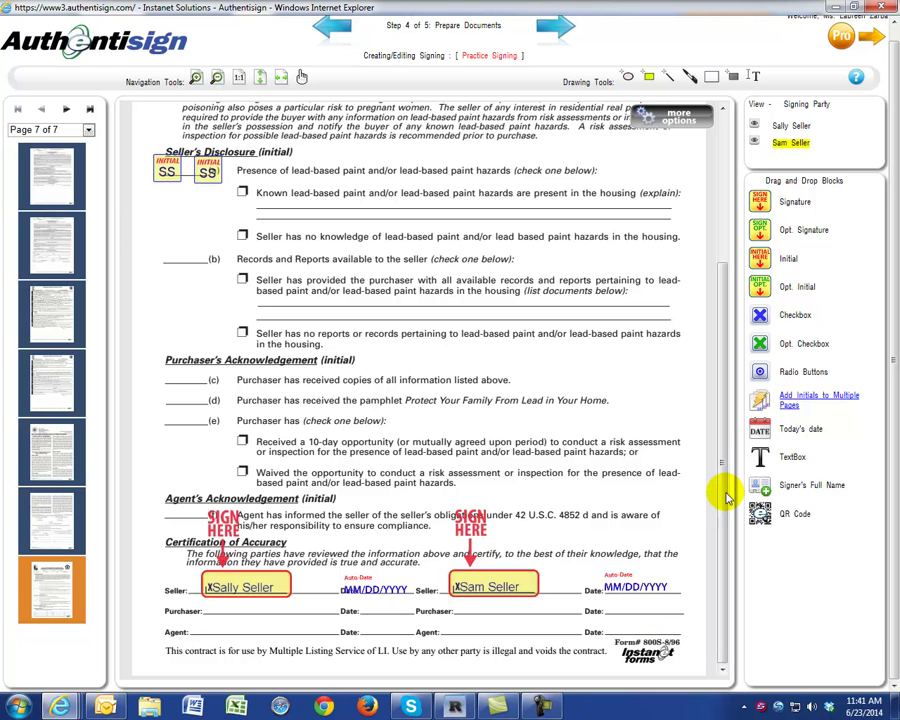
scroll(728, 497, "up", 3)
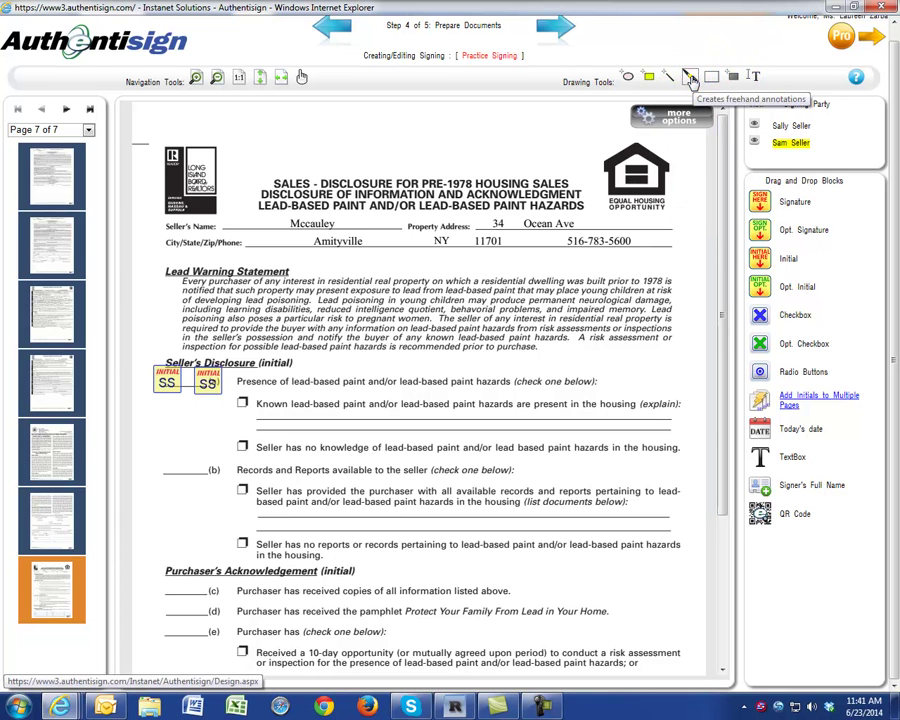
left_click(690, 78)
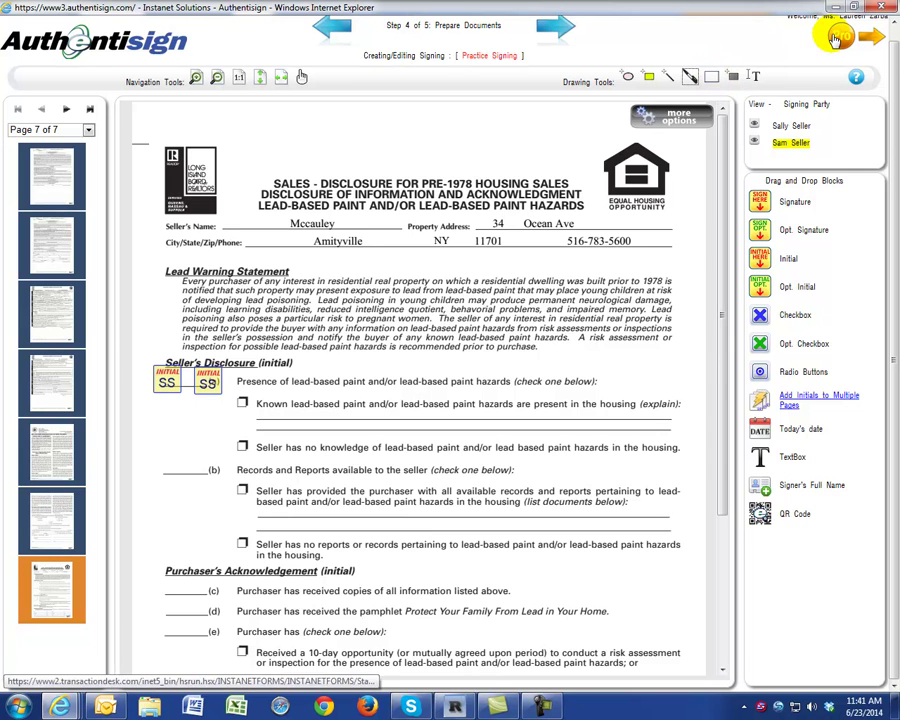
Proceed to Review and Send and save the custom message "Please review the forms and sign. Call me with any questions." for all recipients.
left_click(559, 28)
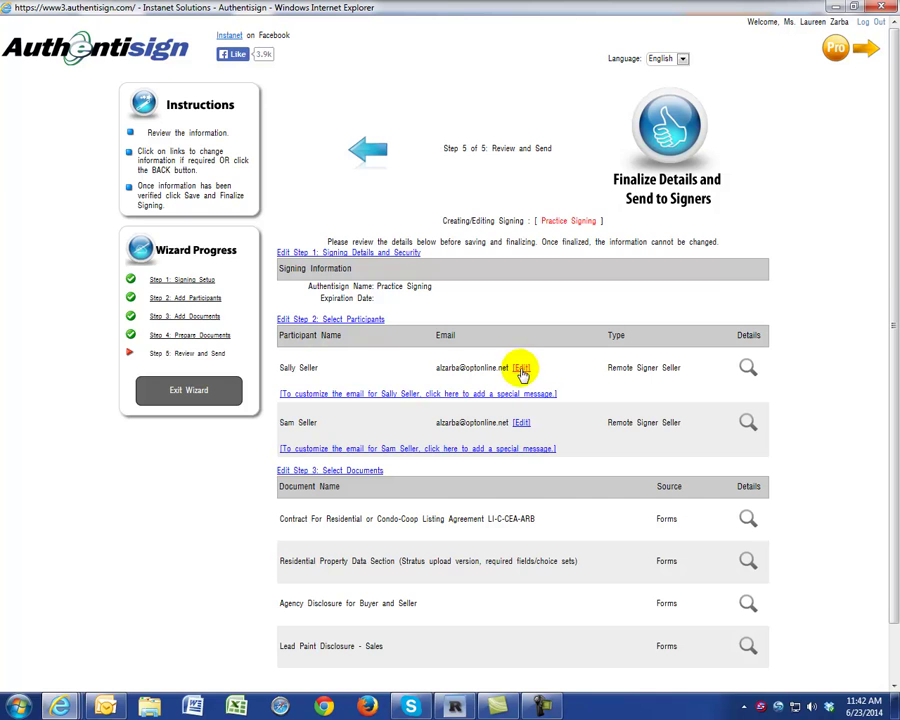
left_click(395, 394)
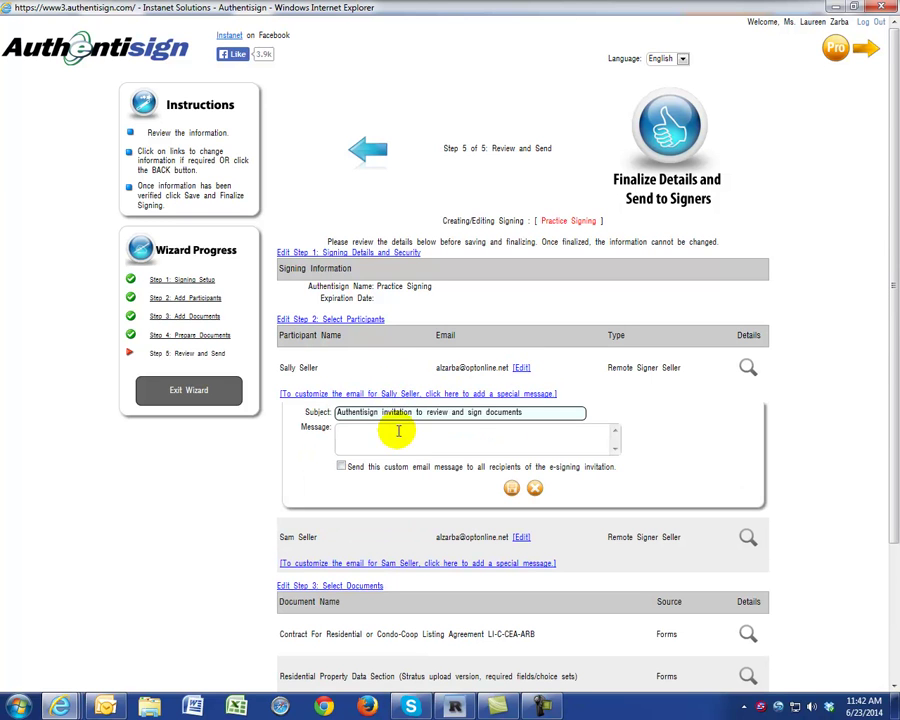
left_click(399, 431)
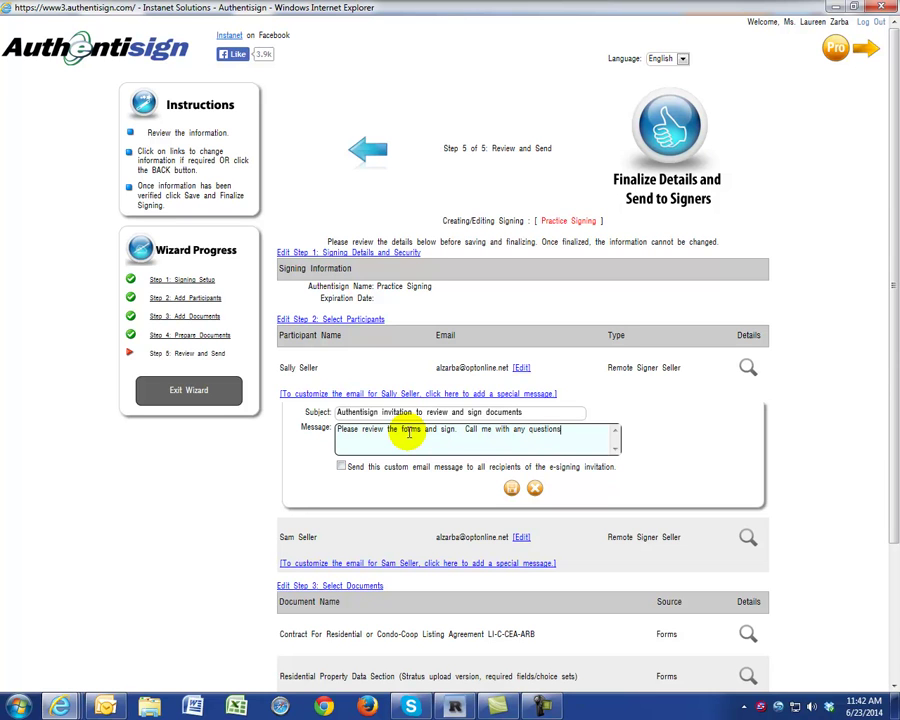
left_click(342, 467)
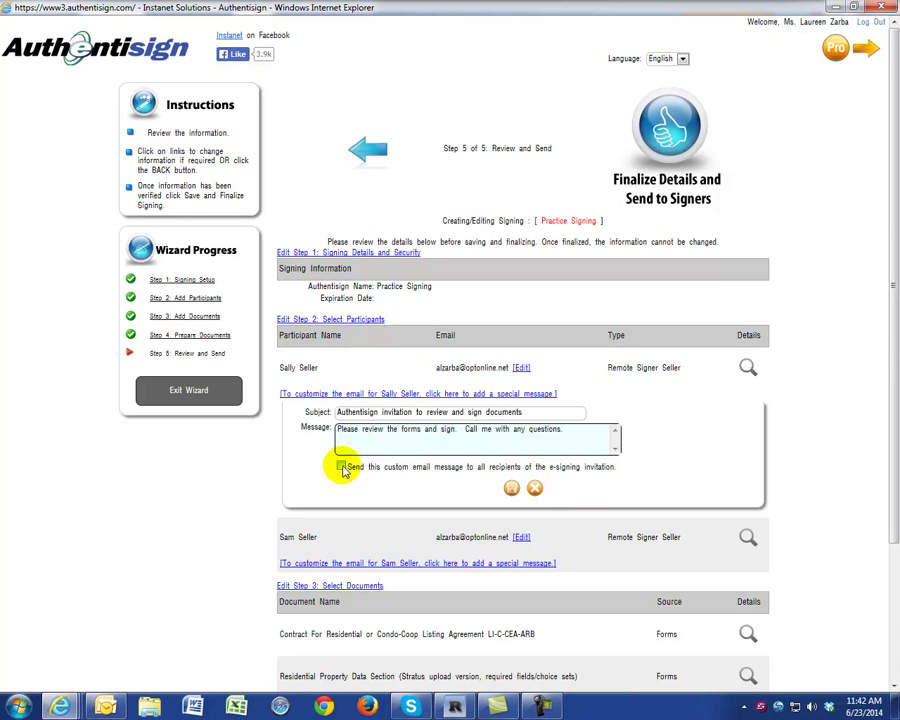
left_click(342, 467)
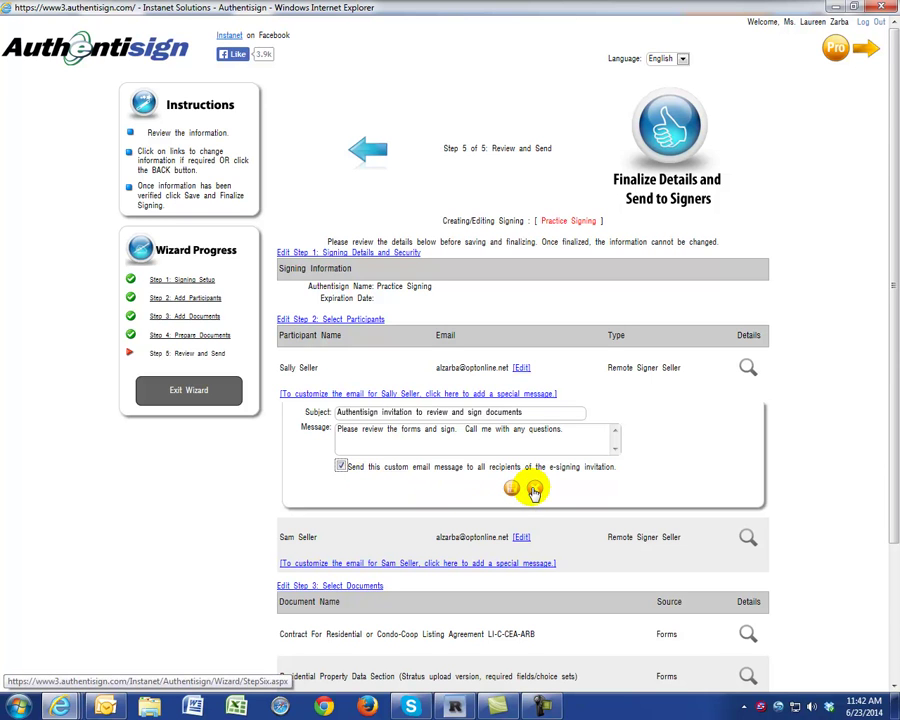
left_click(511, 489)
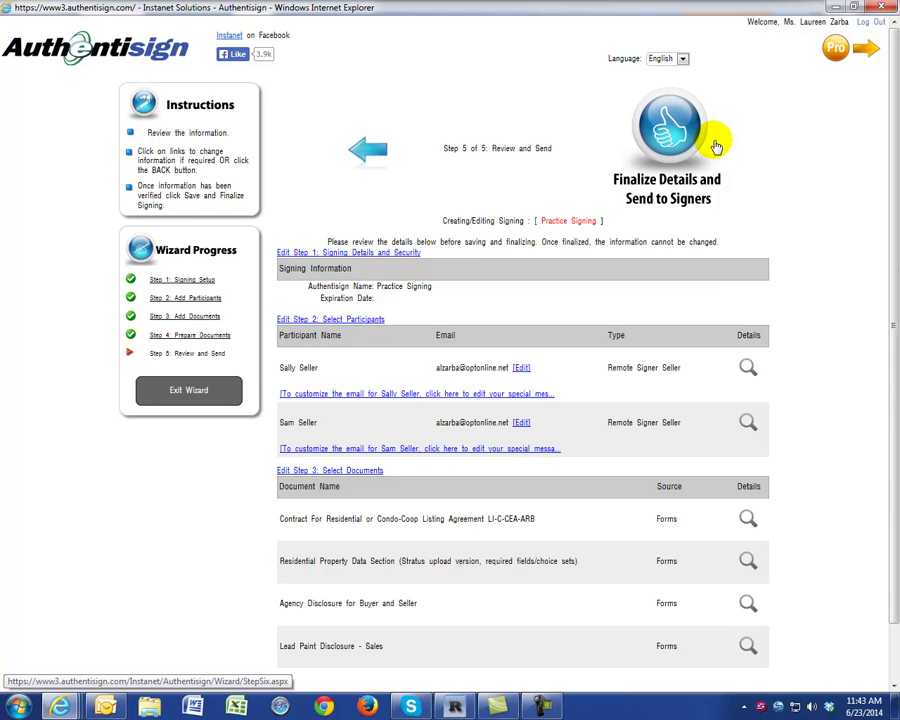
Finalize the signing and send the invitations to the signers.
left_click(676, 134)
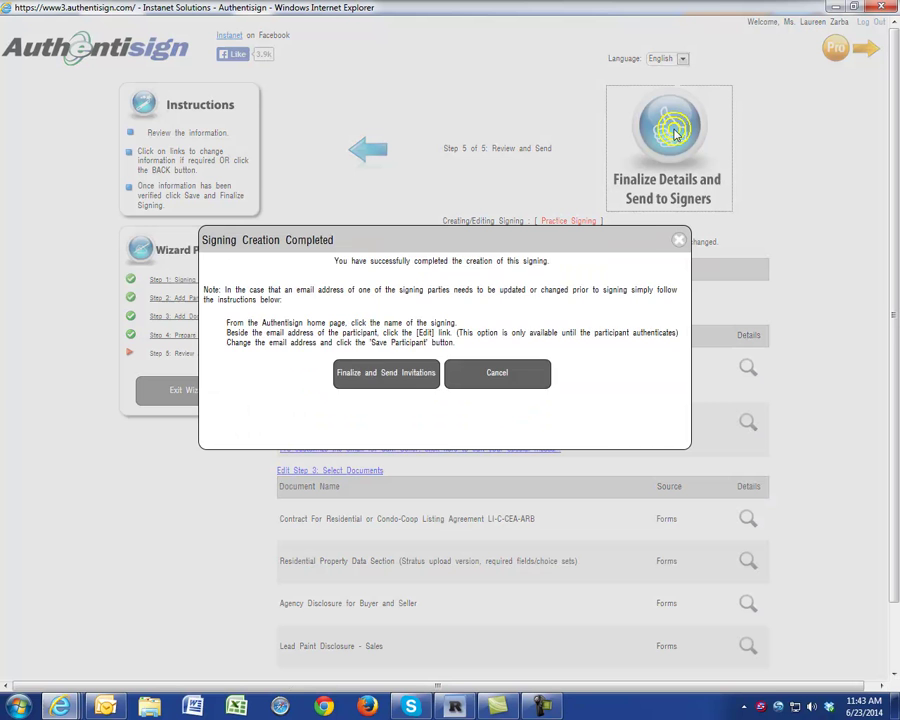
left_click(378, 372)
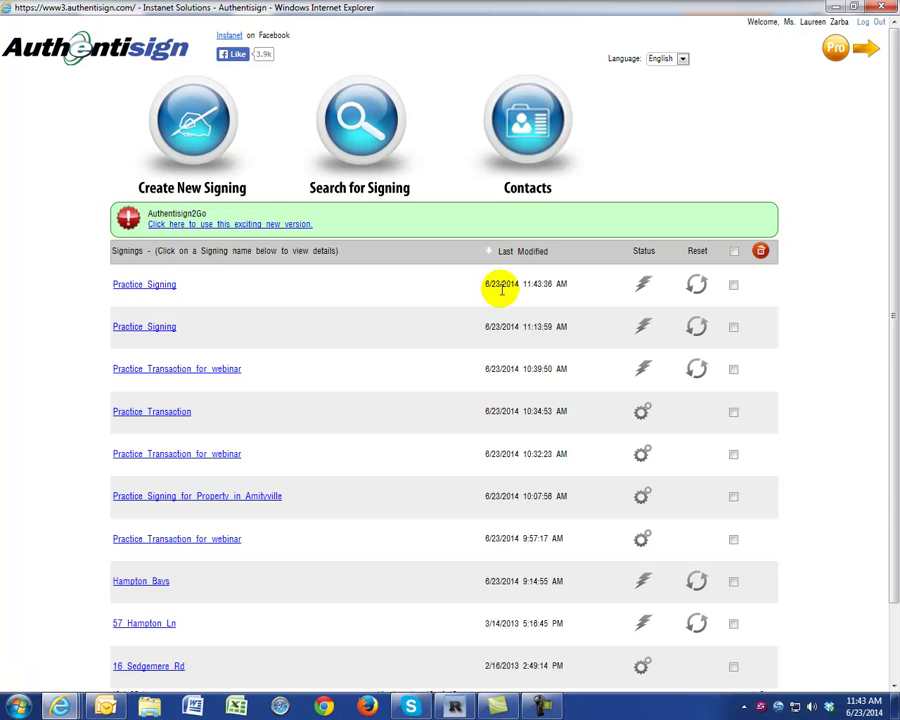
Open the newest Practice Signing to check each signer's authenticated and signed status and the re-send option.
left_click(137, 288)
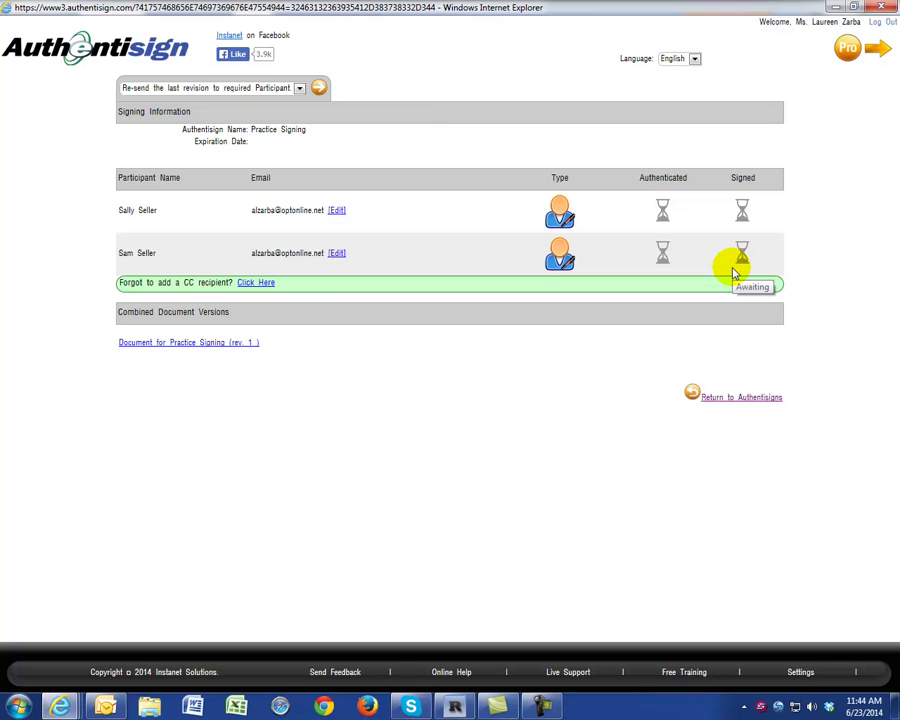
left_click(299, 89)
left_click(297, 90)
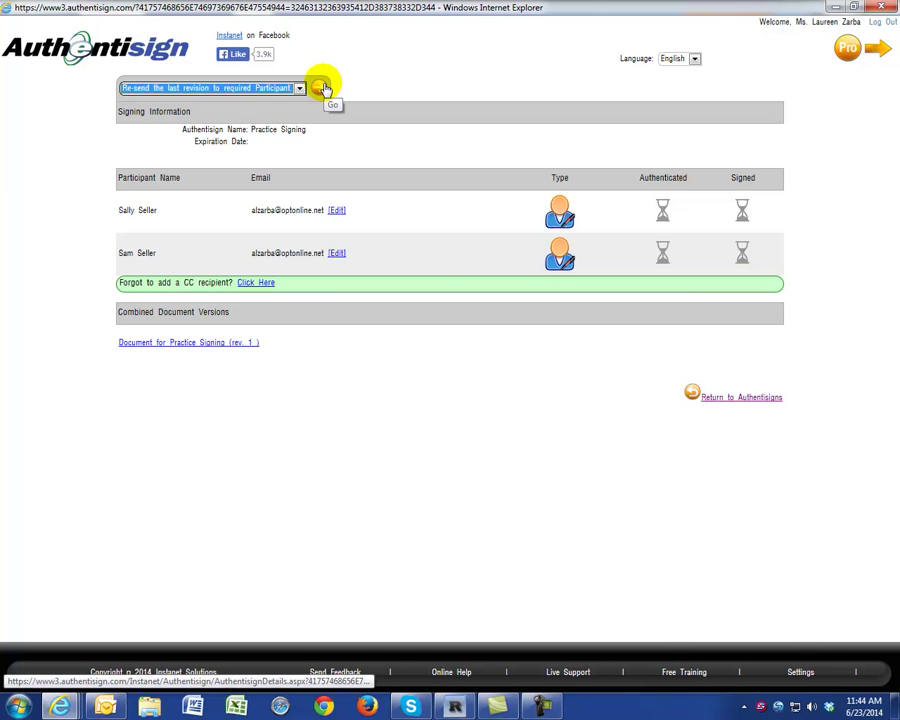
Return to the signings list, look through it, and go back to the Practice Signing details.
left_click(733, 399)
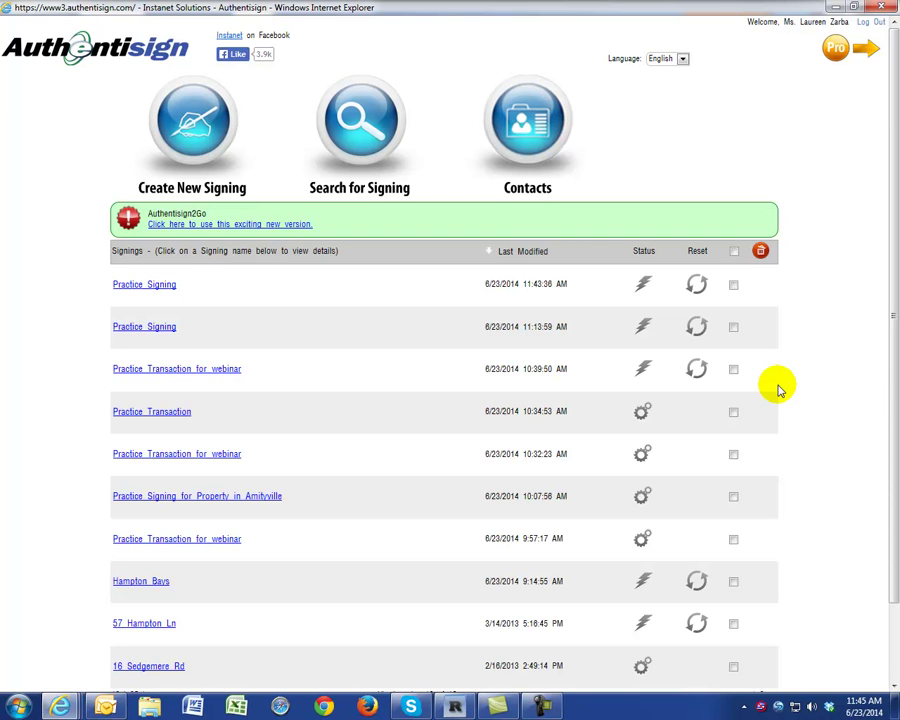
scroll(792, 388, "down", 1)
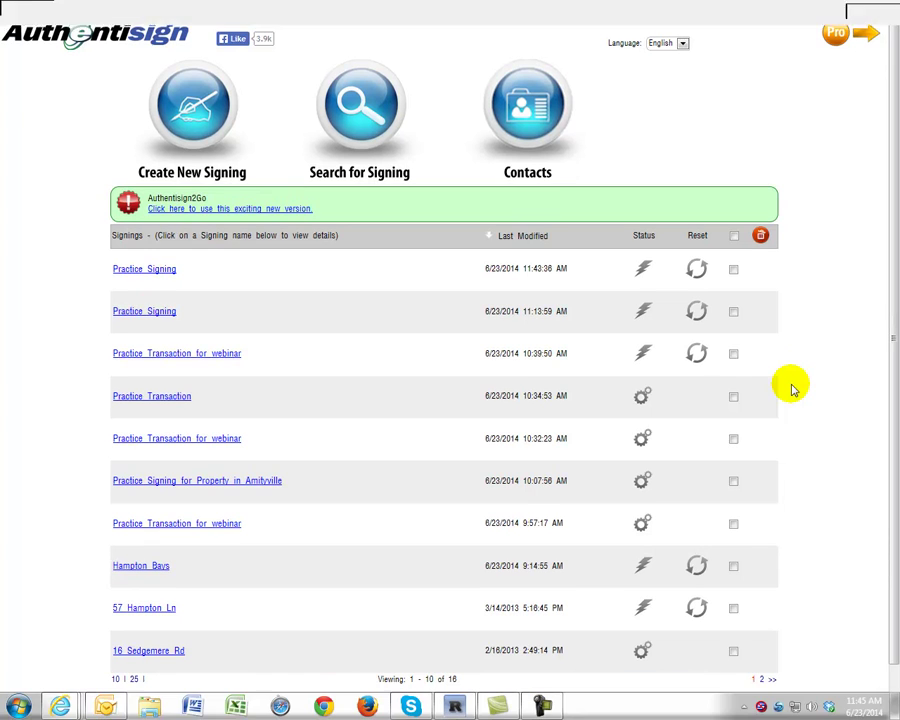
left_click(10, 12)
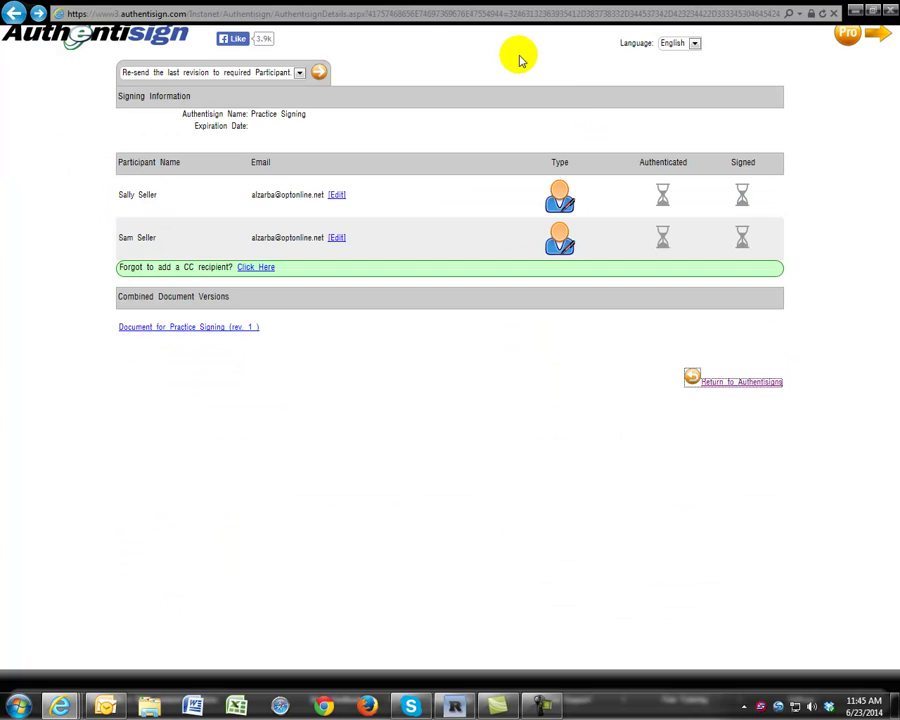